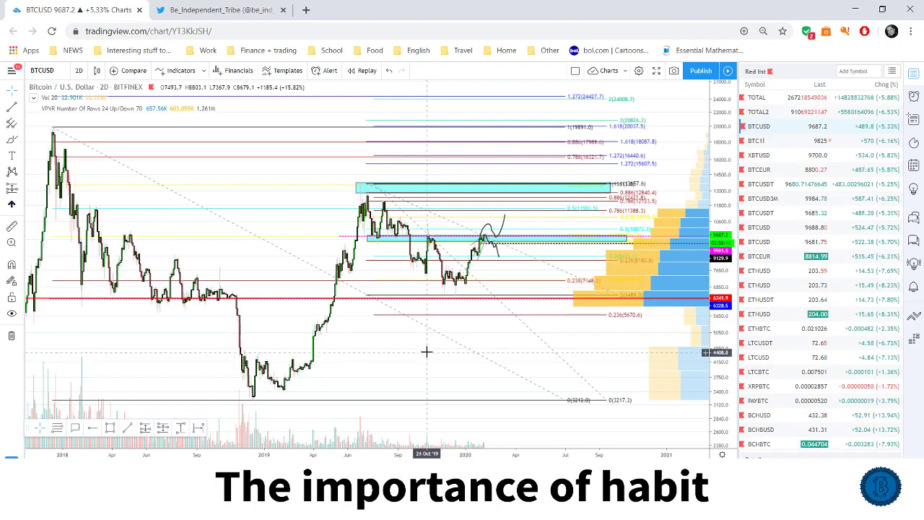
Clear all drawings from the chart and draw a Fibonacci retracement from the late-2017 high at about 19954 to the late-2018 low at about 3213.
right_click(307, 225)
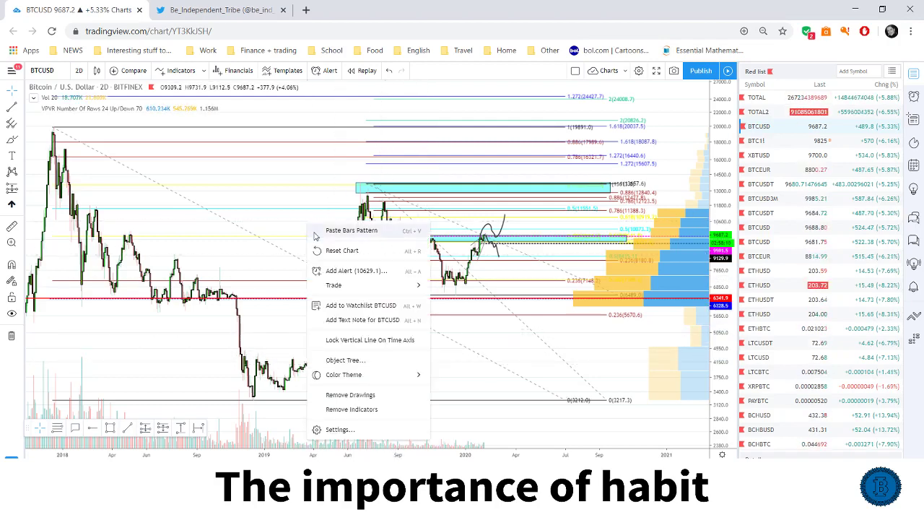
click(355, 395)
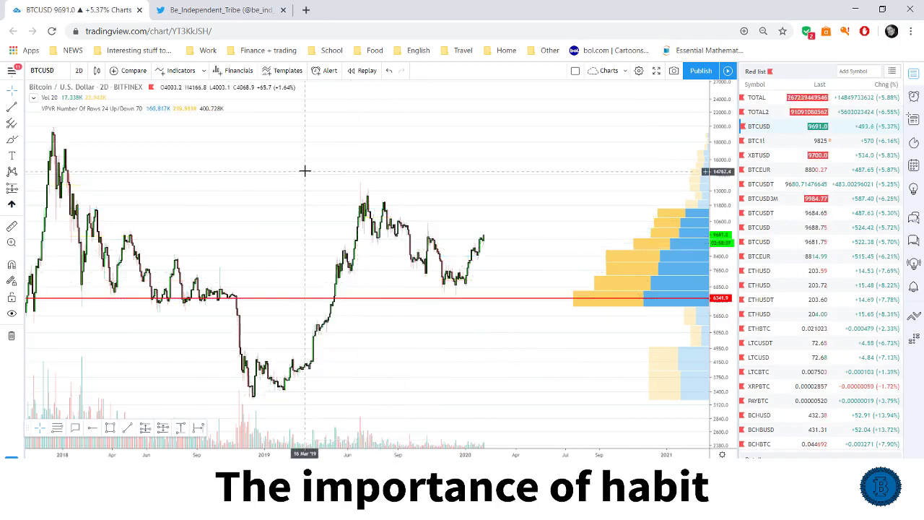
scroll(415, 173, up, 3)
scroll(465, 179, down, 2)
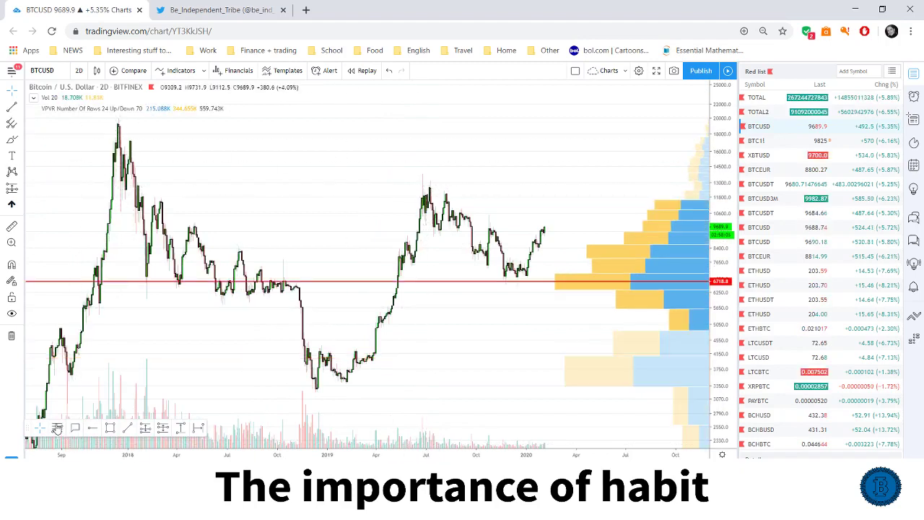
click(124, 117)
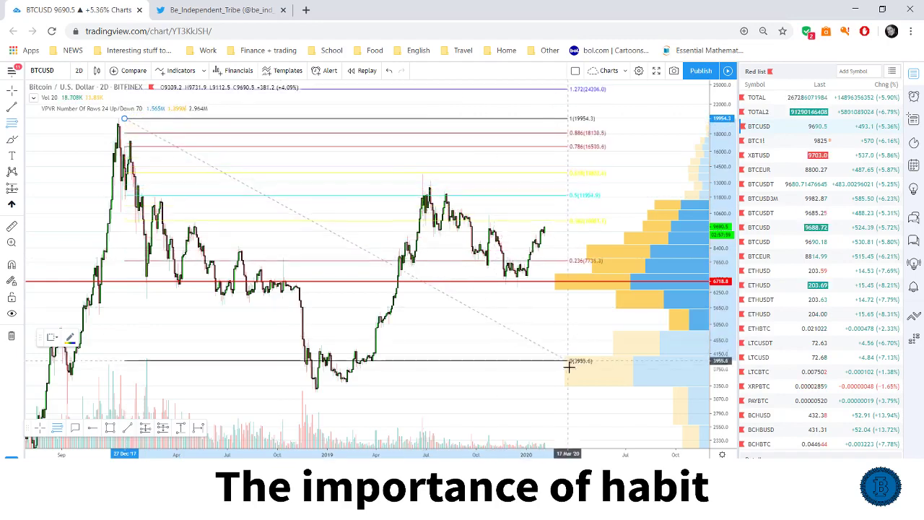
click(616, 391)
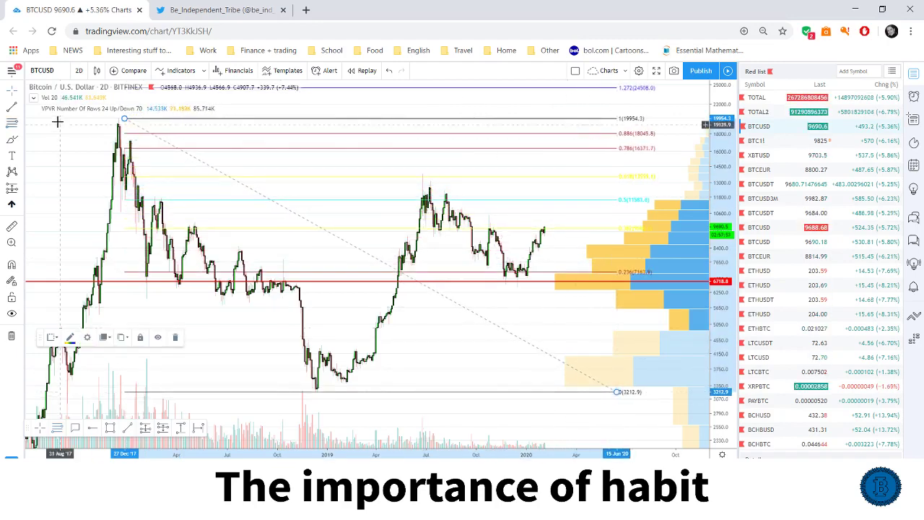
Draw a rectangle over the mid-2019 high, spanning about 12851 to 13941 and extending from June 2019 to August 2020.
scroll(392, 281, right, 5)
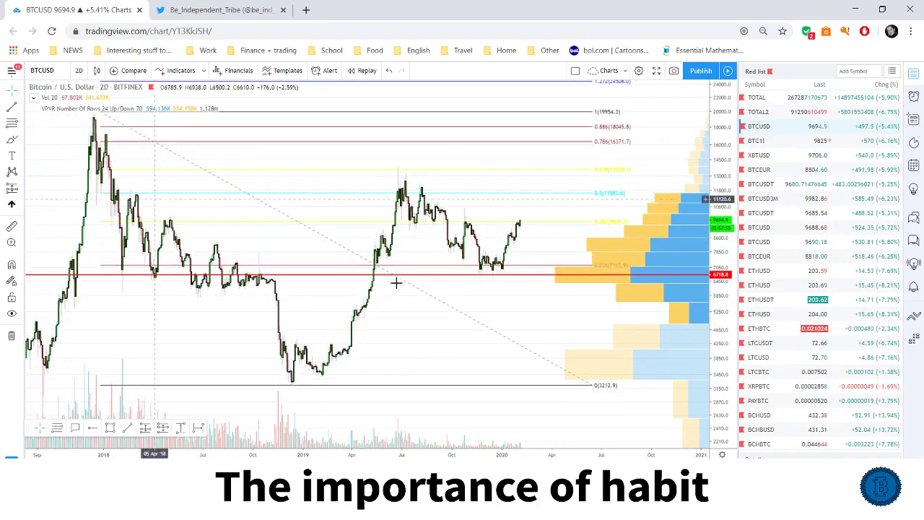
scroll(385, 329, down, 3)
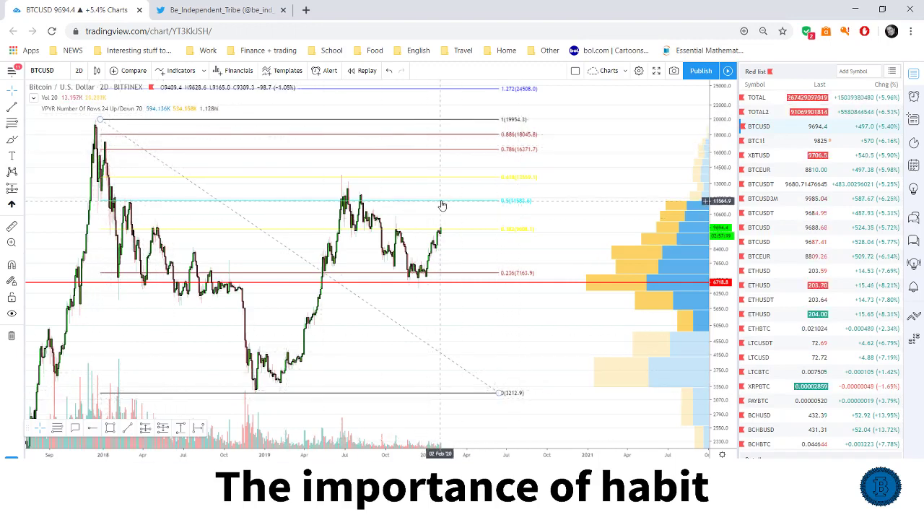
click(109, 428)
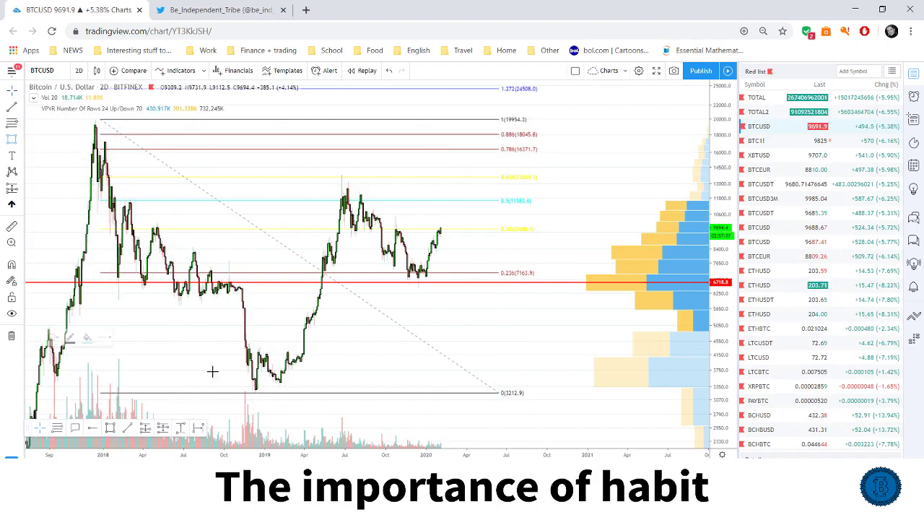
mouse_move(336, 174)
mouse_down()
mouse_move(354, 185)
mouse_move(526, 185)
mouse_up()
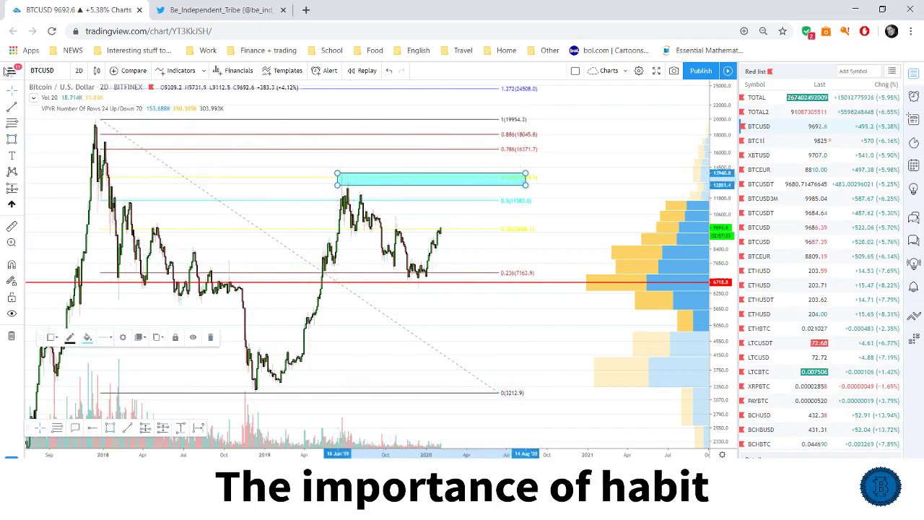
click(603, 169)
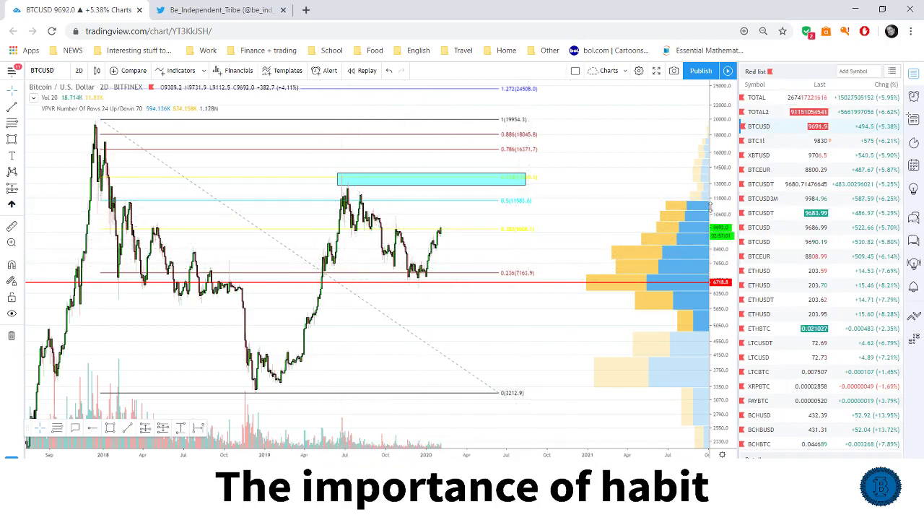
Sketch a freehand brush path rising from the mid-2019 highs through the rectangle towards the 1.272 level, and delete it.
click(23, 156)
click(20, 145)
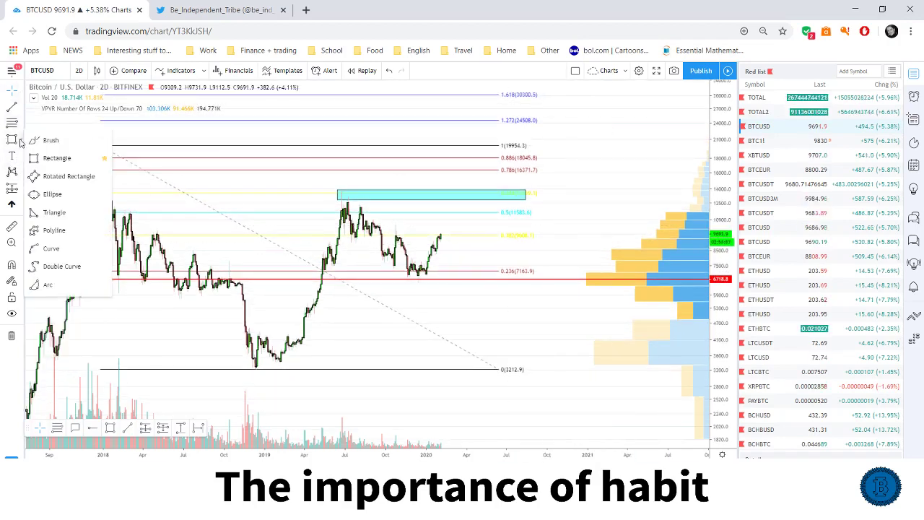
click(46, 140)
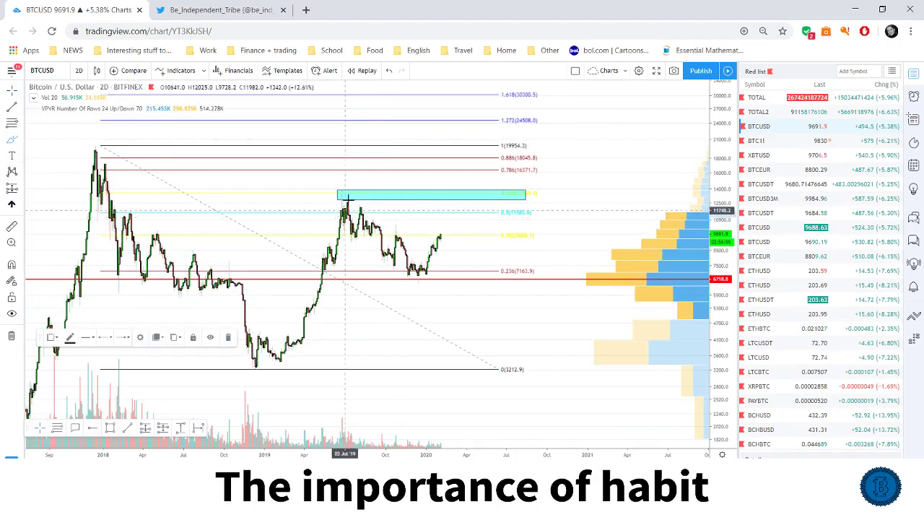
mouse_move(368, 208)
mouse_down()
mouse_move(373, 170)
mouse_move(386, 197)
mouse_move(410, 127)
mouse_up()
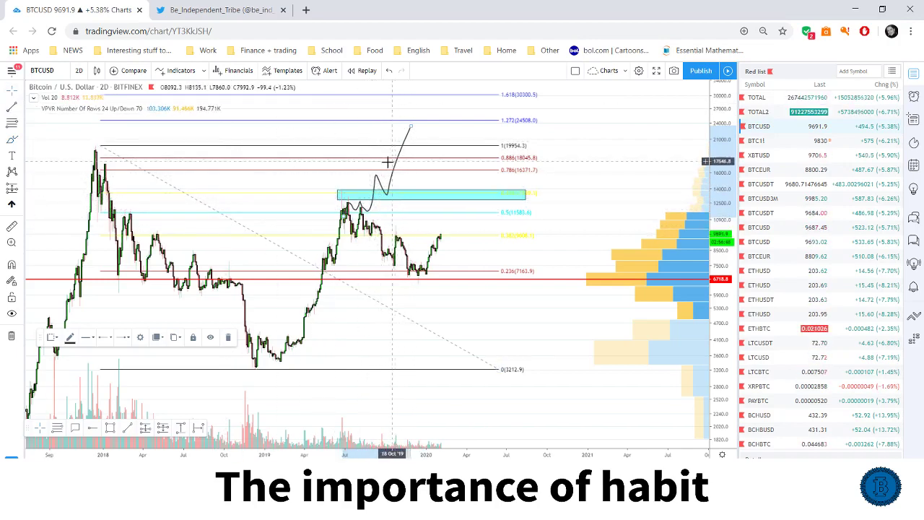
key(Delete)
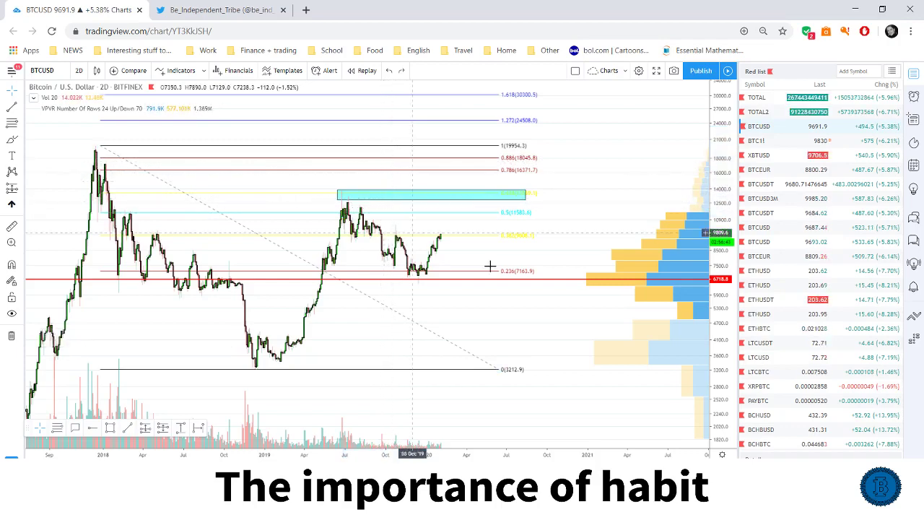
Draw a second Fibonacci retracement from the mid-2019 high at about 13717 to the late-2018 low at about 3216.
drag(719, 323, 719, 311)
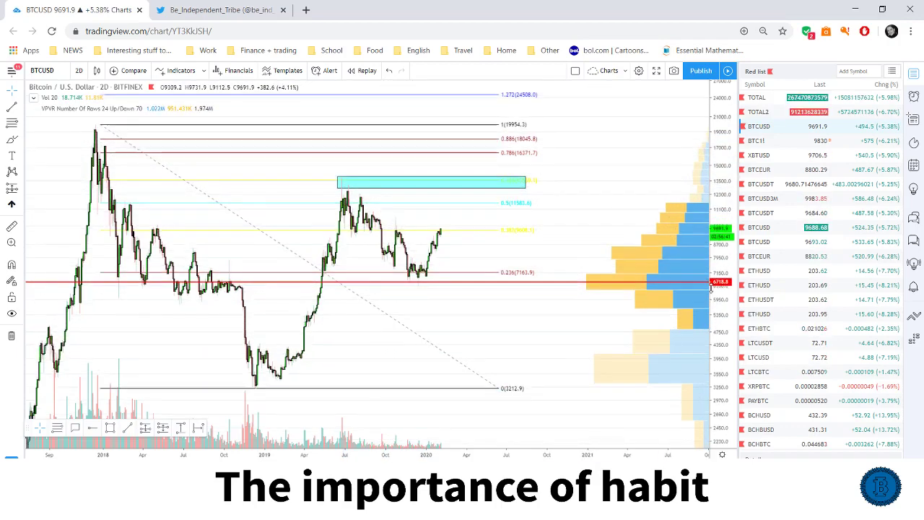
drag(520, 359, 431, 328)
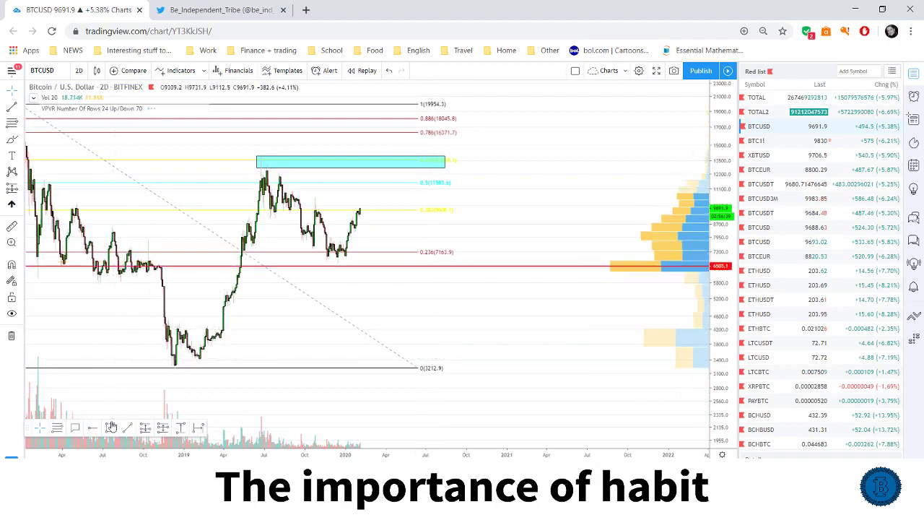
click(285, 158)
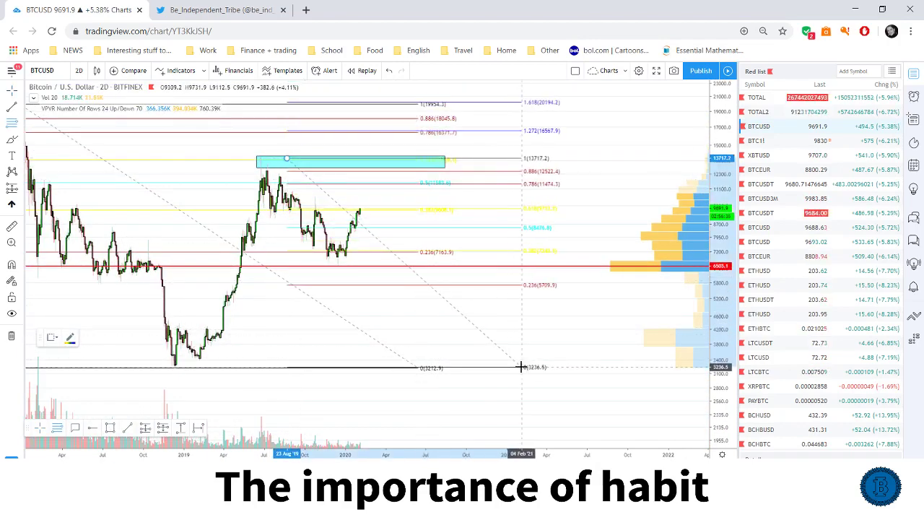
click(521, 367)
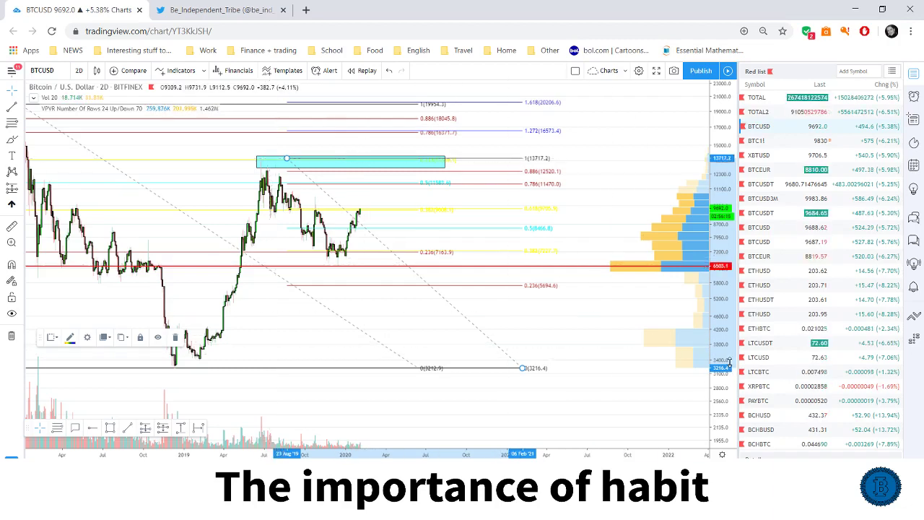
Draw a third Fibonacci retracement from the mid-2019 high at about 13786 and adjust its end point to the late-2019 low at about 6467.
drag(729, 363, 726, 343)
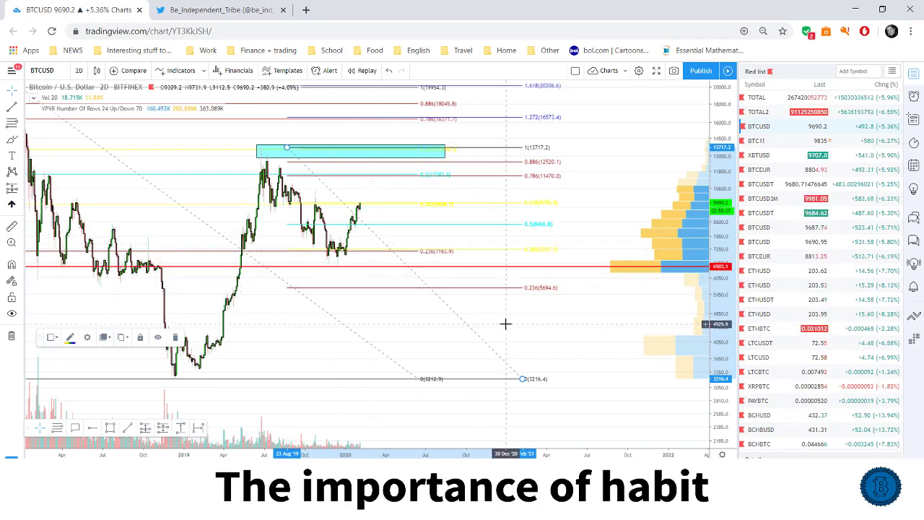
scroll(551, 196, up, 5)
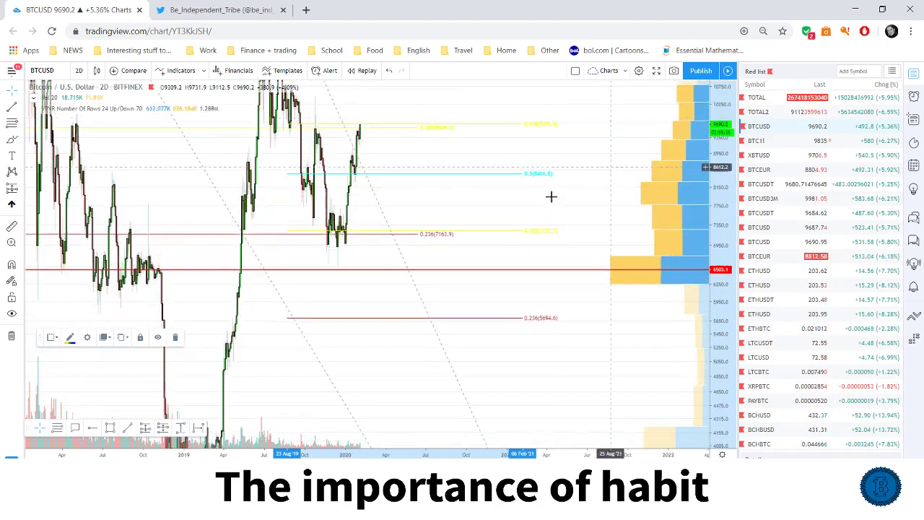
scroll(693, 185, up, 3)
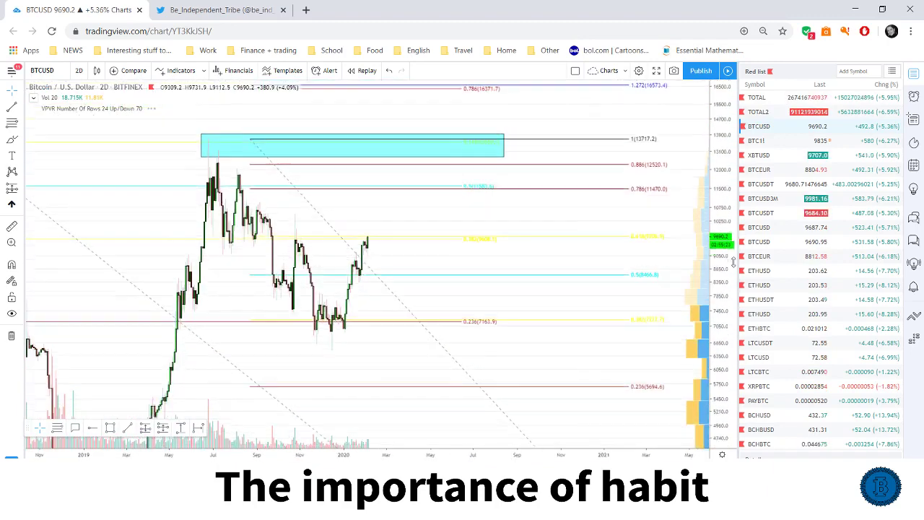
scroll(573, 252, up, 2)
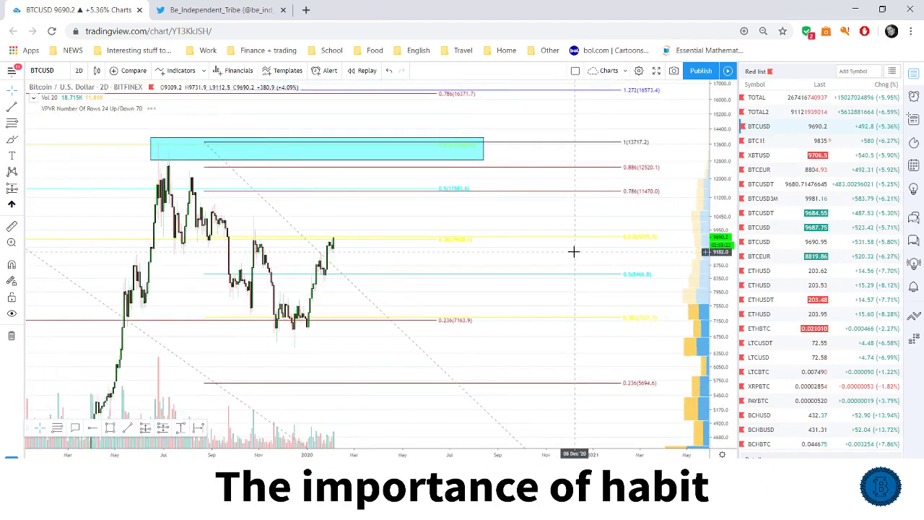
click(62, 431)
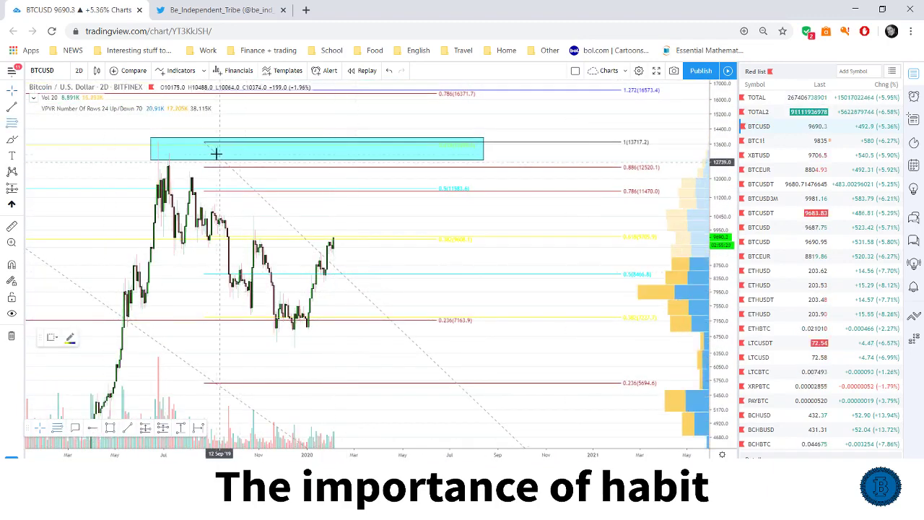
click(178, 140)
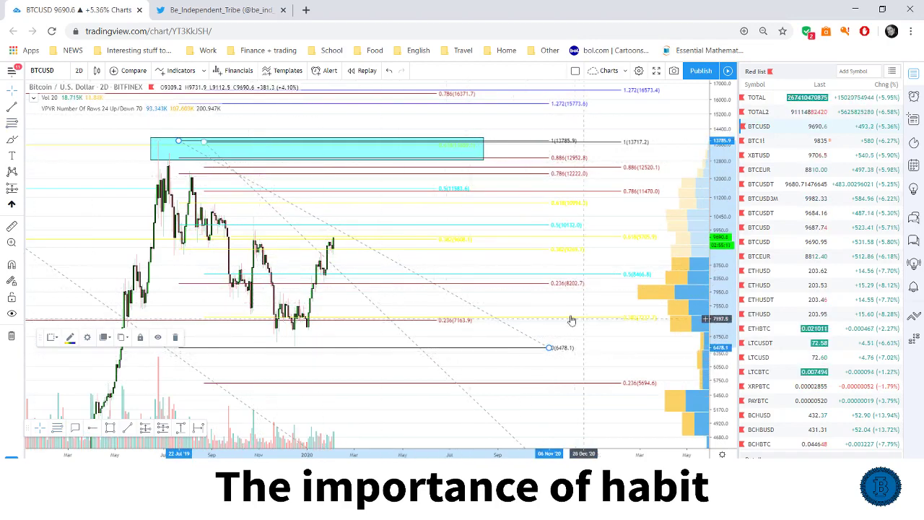
mouse_move(548, 349)
mouse_down()
mouse_move(536, 295)
mouse_move(549, 347)
mouse_up()
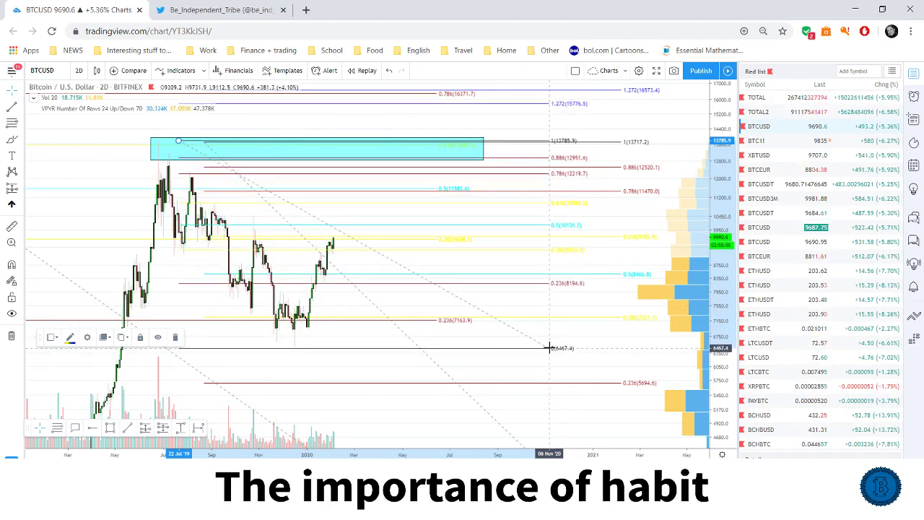
Draw a rectangle over the overlapping Fibonacci levels, spanning about 9261 to 9656 from June 2019 to March 2021.
scroll(444, 309, down, 3)
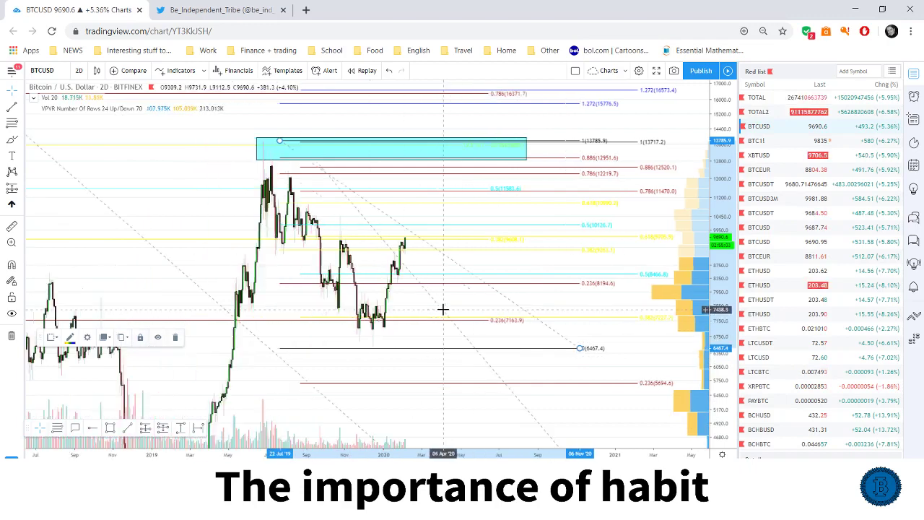
drag(714, 217, 692, 328)
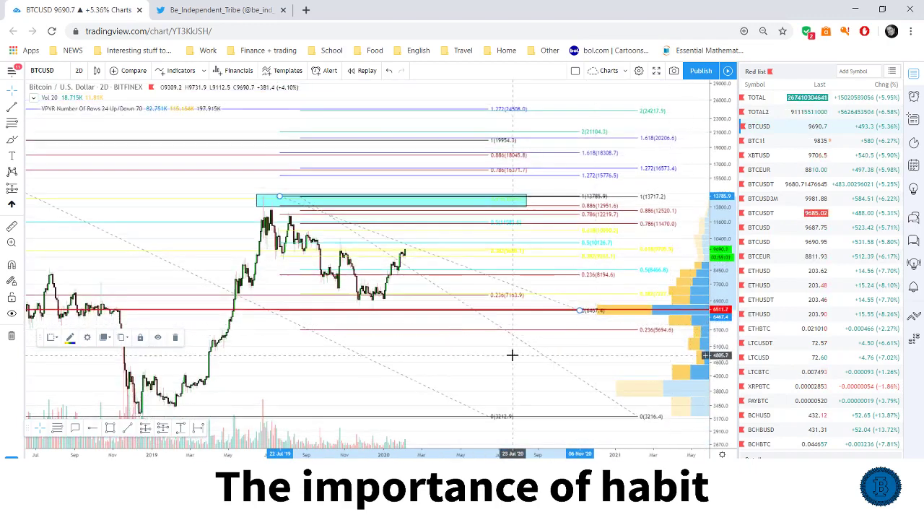
click(110, 428)
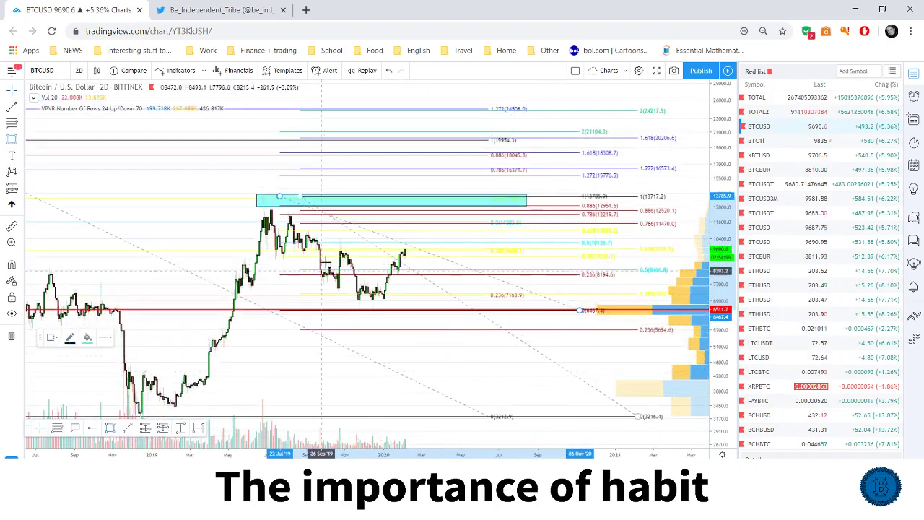
click(249, 250)
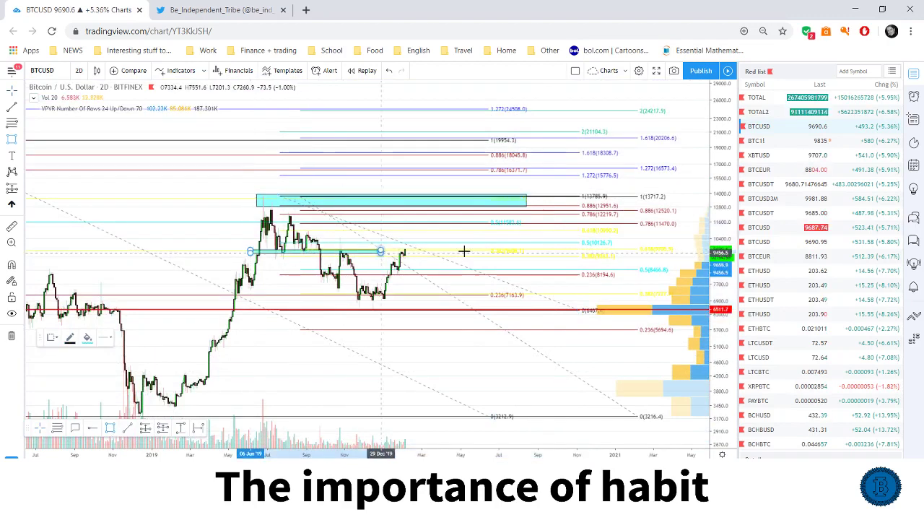
click(656, 256)
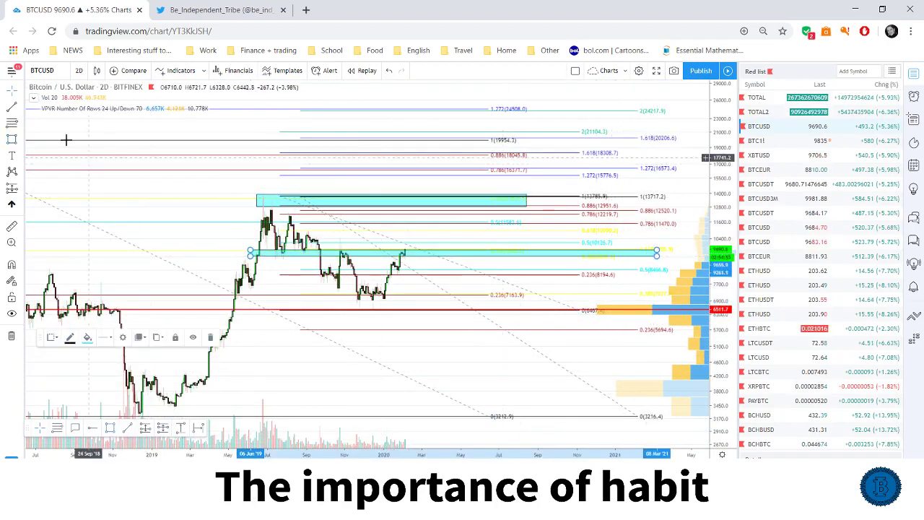
Move the lower rectangle slightly down in price so it centres on the newest retracement's 0.382 level.
drag(731, 375, 542, 209)
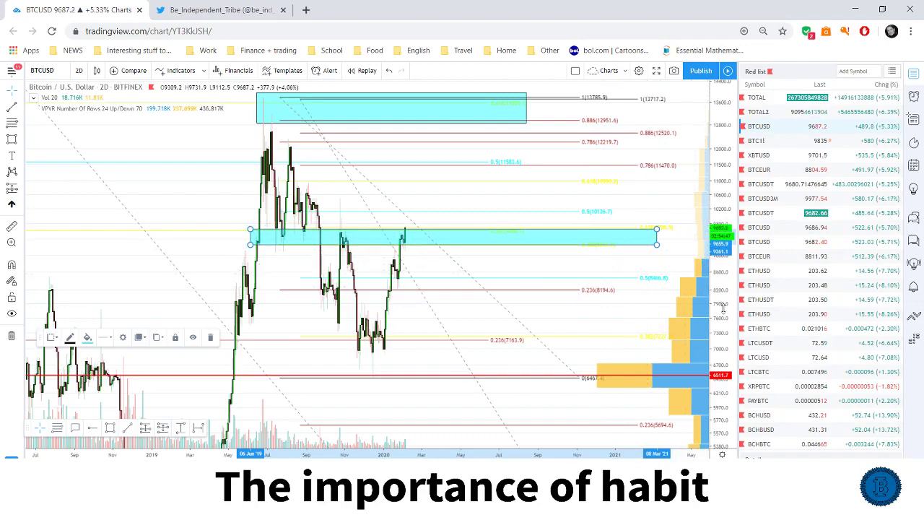
drag(655, 223, 636, 81)
scroll(519, 255, up, 3)
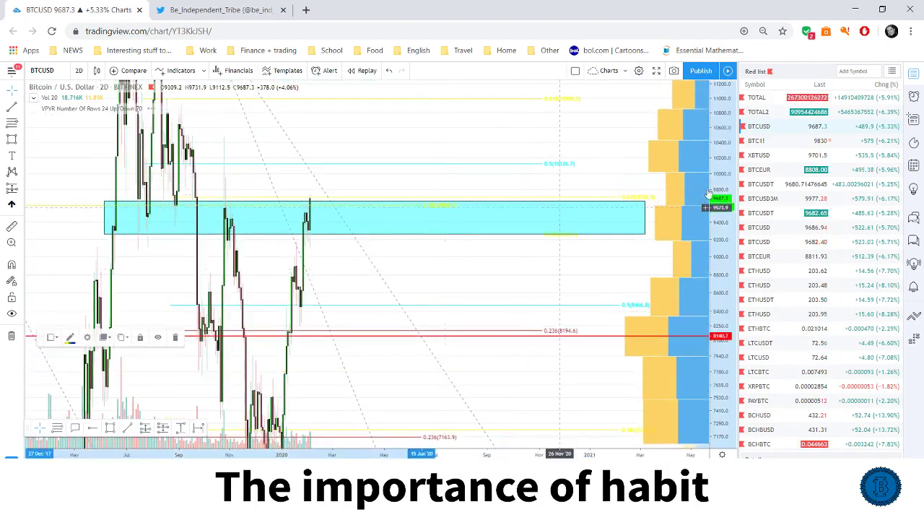
drag(725, 166, 723, 238)
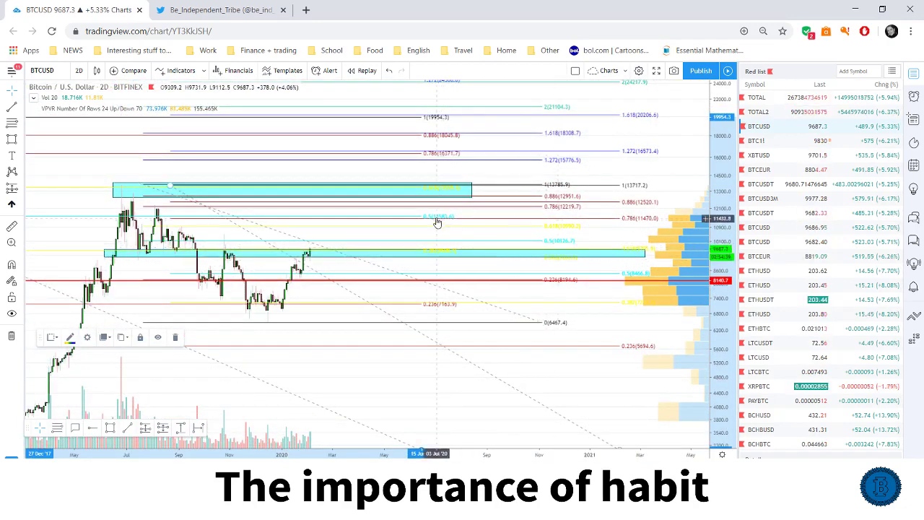
key(alt+r)
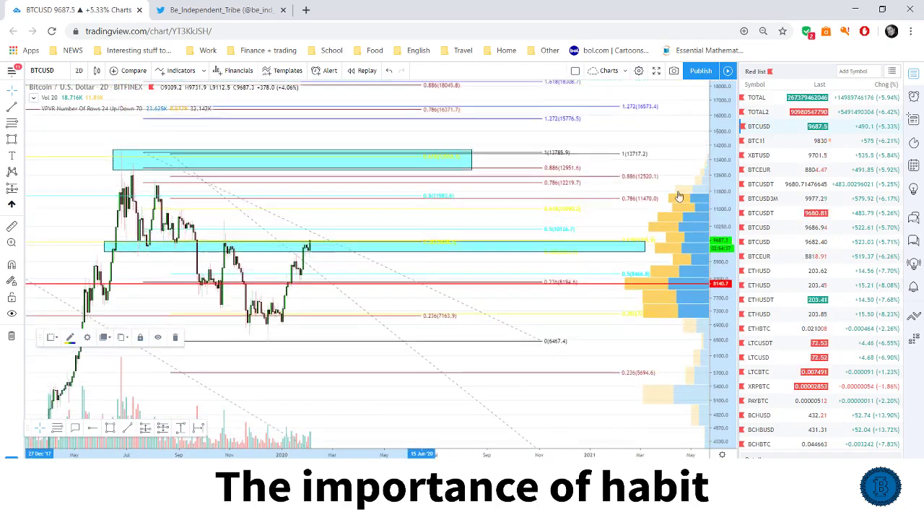
drag(449, 227, 513, 237)
click(443, 237)
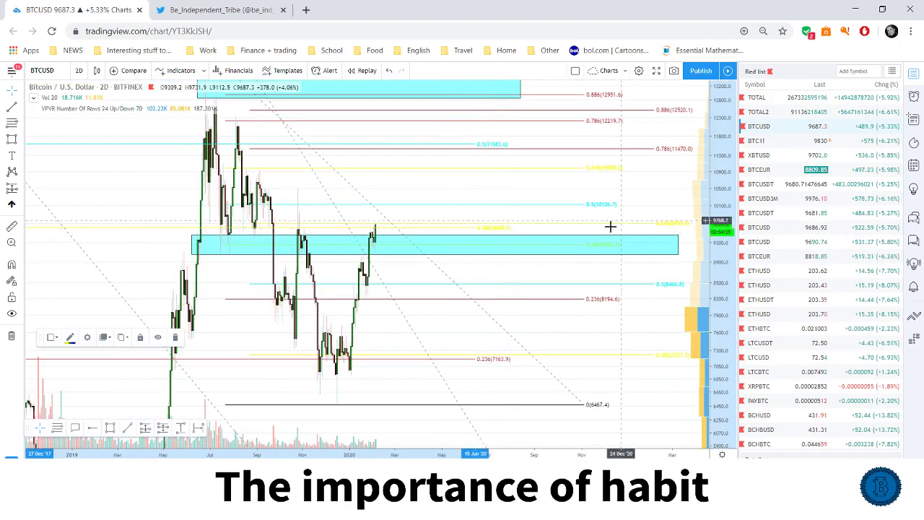
Move the lower rectangle back up in price so its bottom edge rests on the newest retracement's 0.382 level.
double_click(572, 246)
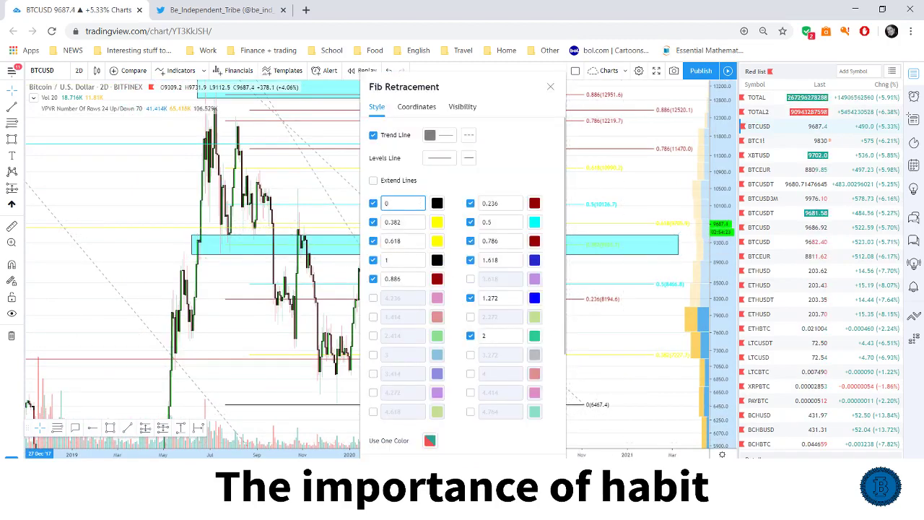
key(Escape)
scroll(551, 344, up, 2)
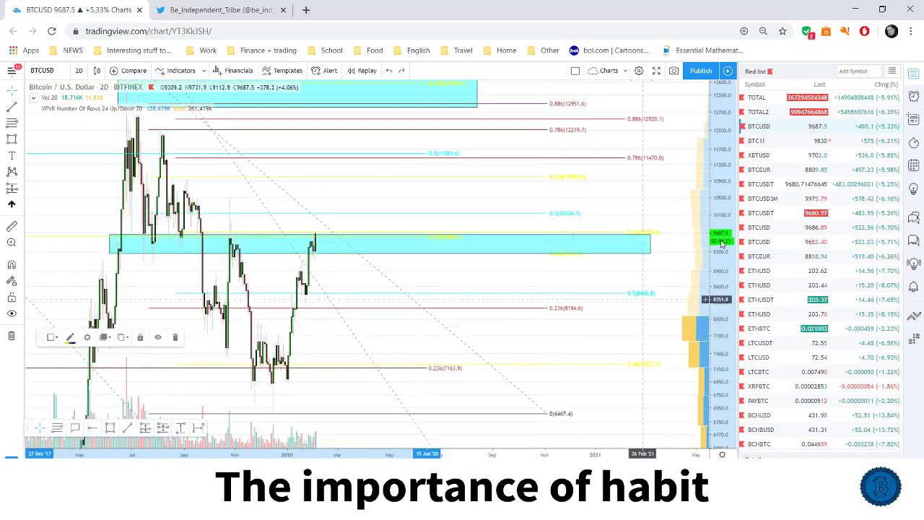
Reduce the chart interval to 12 hours and on to 4 hours to examine price inside the lower zone.
scroll(720, 245, down, 5)
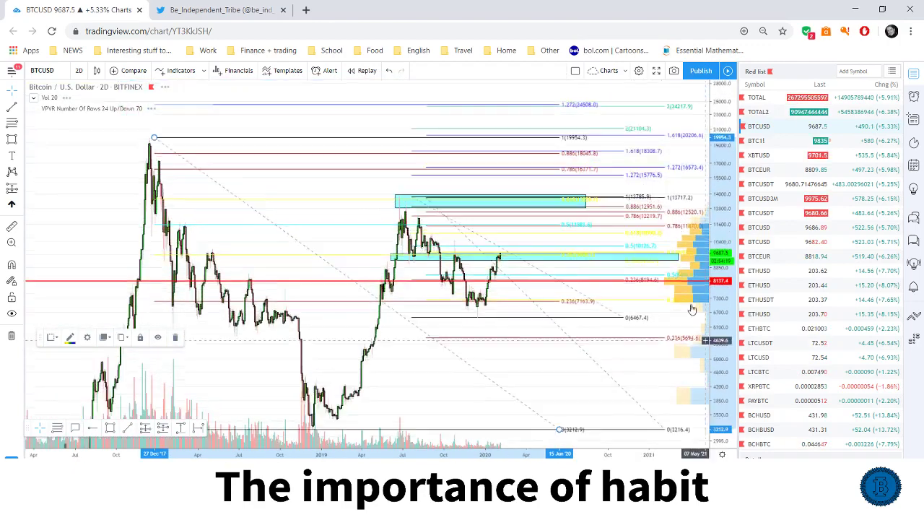
drag(692, 309, 549, 249)
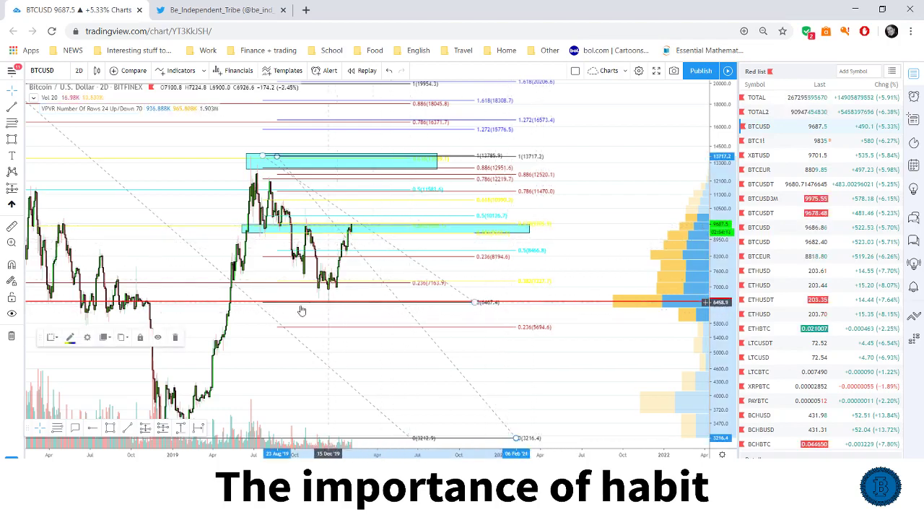
click(165, 330)
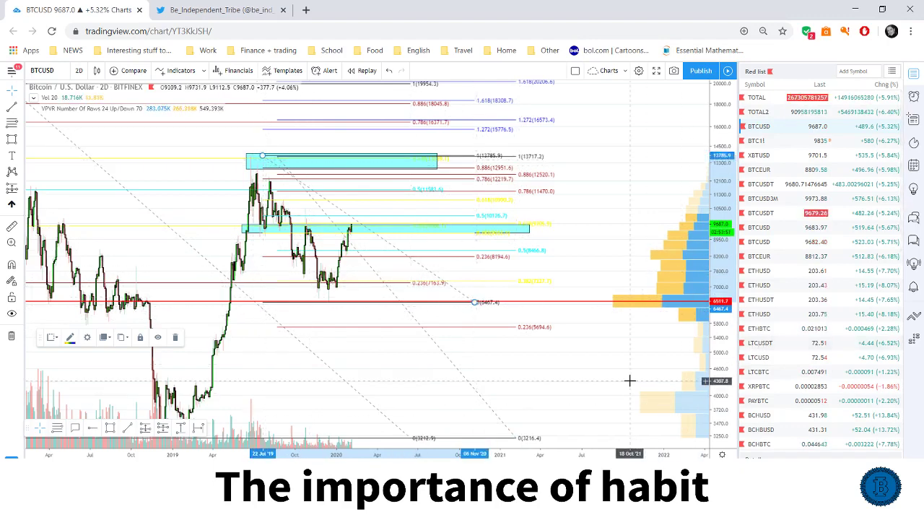
scroll(628, 381, down, 1)
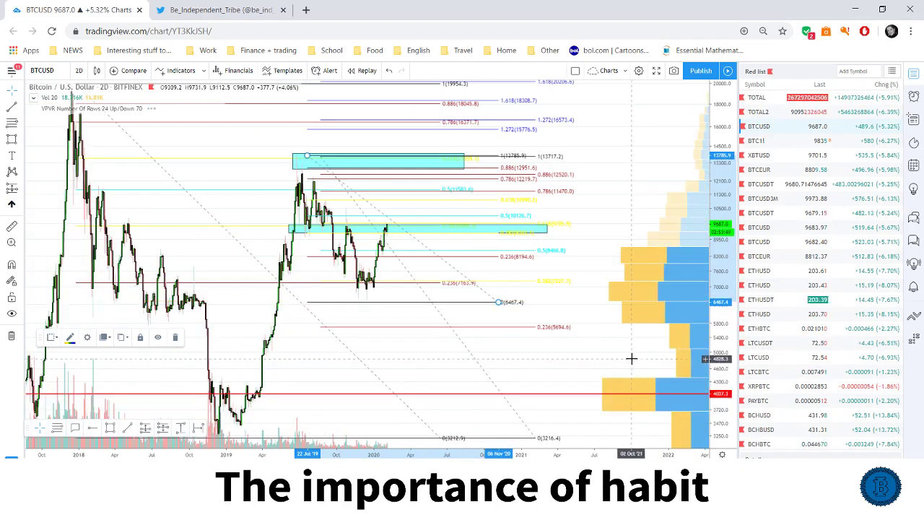
click(81, 70)
click(94, 291)
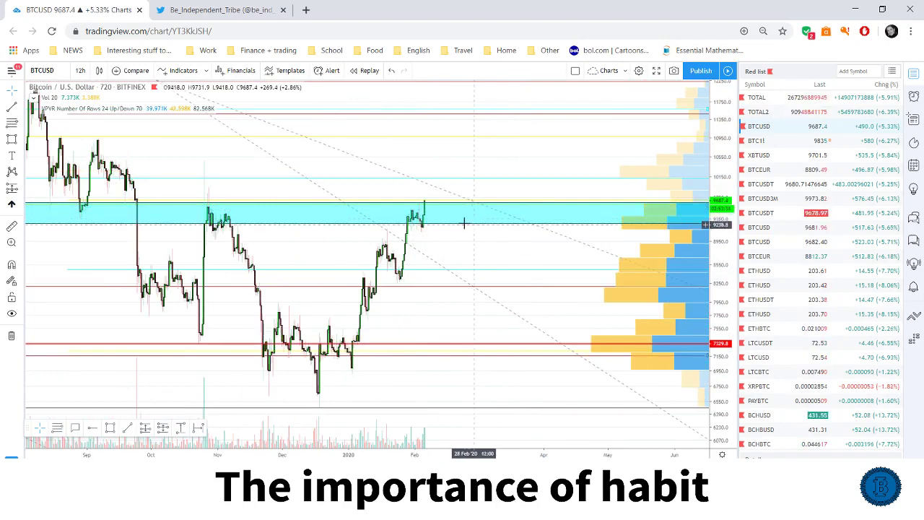
scroll(363, 242, up, 2)
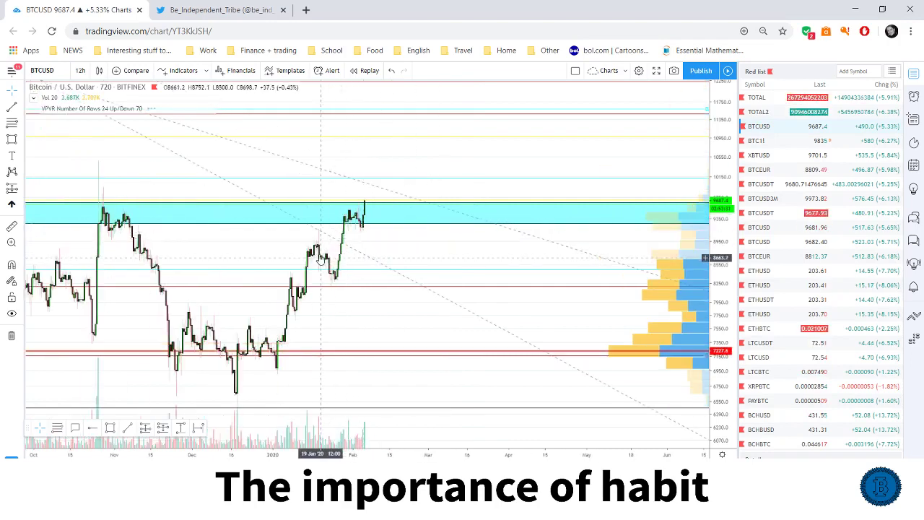
click(81, 70)
click(87, 265)
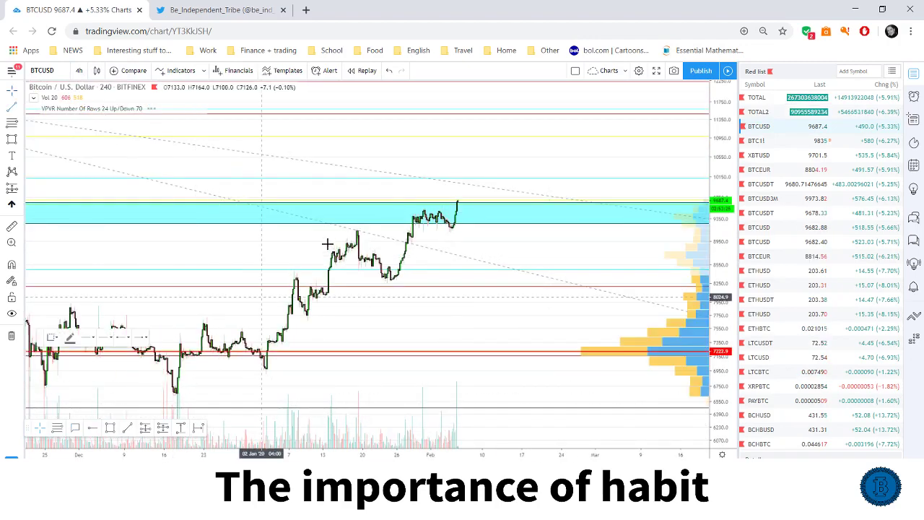
Draw a trend line along the January–February highs from about 8950 to 9809 and a steeper one under the recent lows.
click(320, 241)
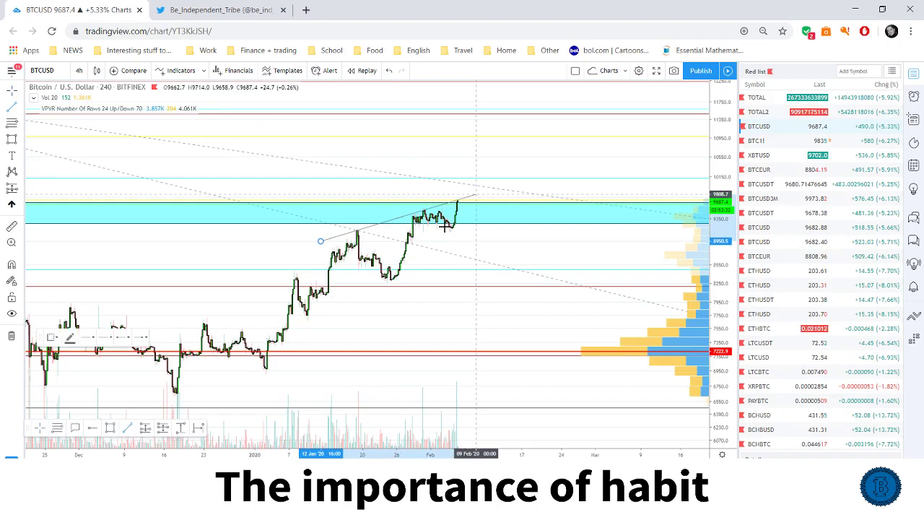
click(476, 194)
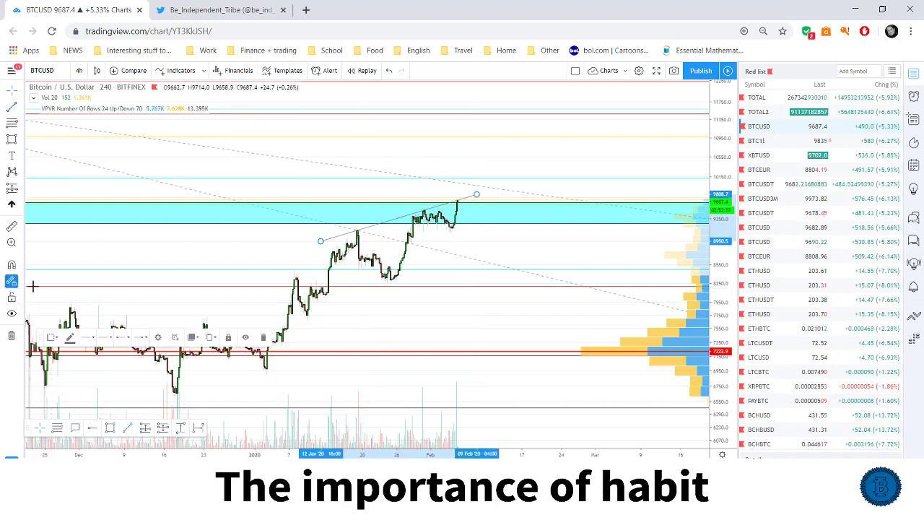
click(12, 107)
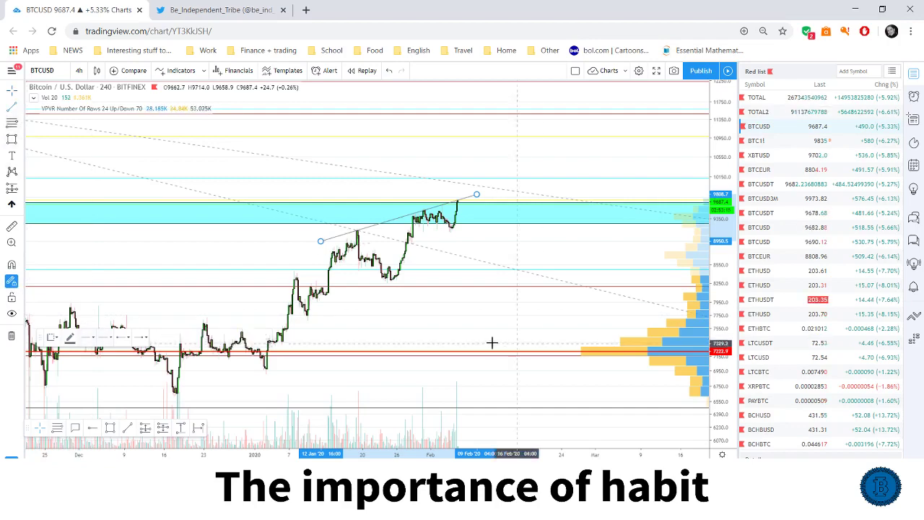
click(386, 290)
click(482, 205)
Draw a middle trend line inside the wedge ending at about 9706 and extend its start back to 15 January at about 8283.
click(353, 276)
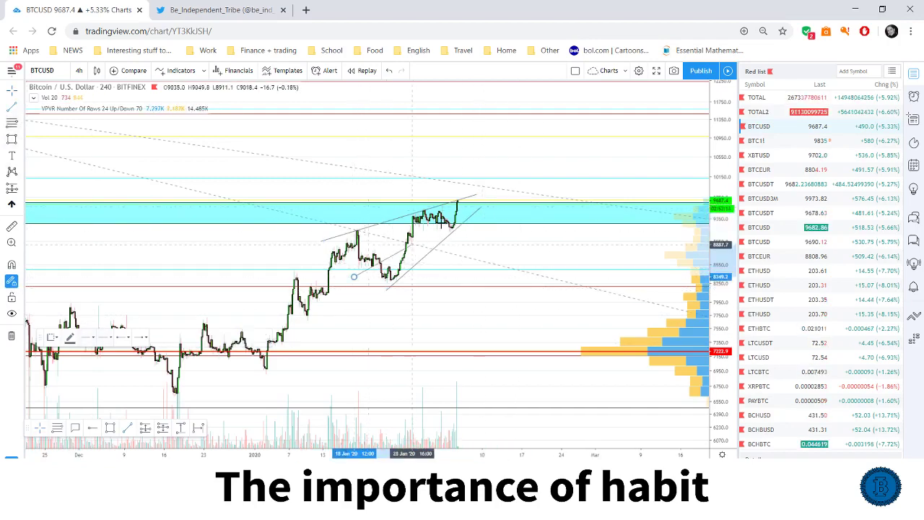
click(473, 199)
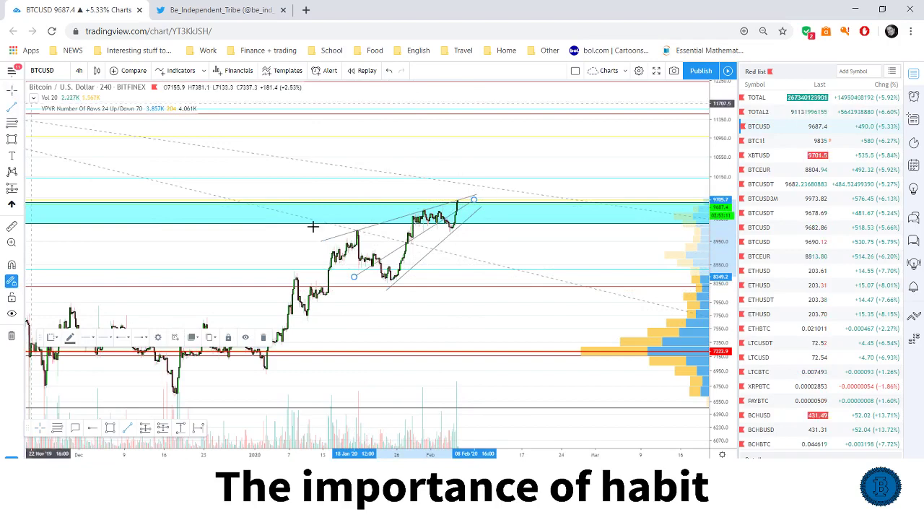
drag(347, 274, 337, 281)
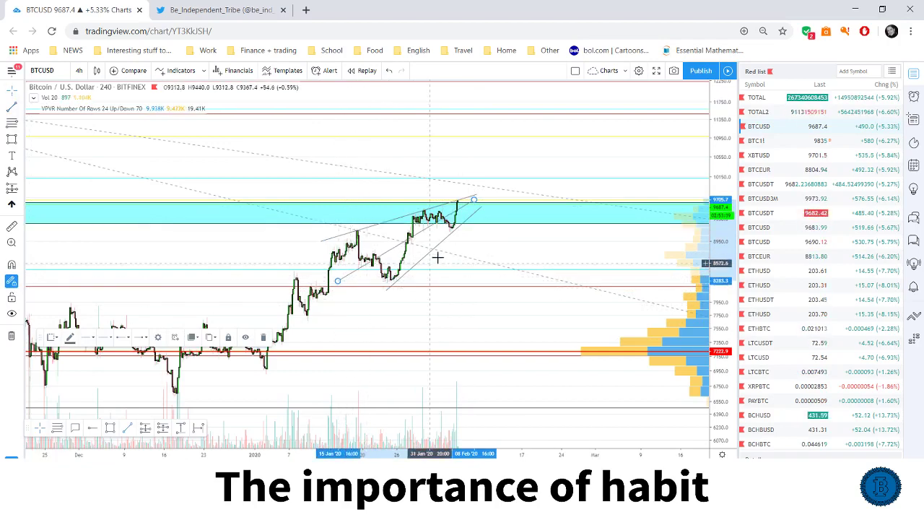
click(502, 246)
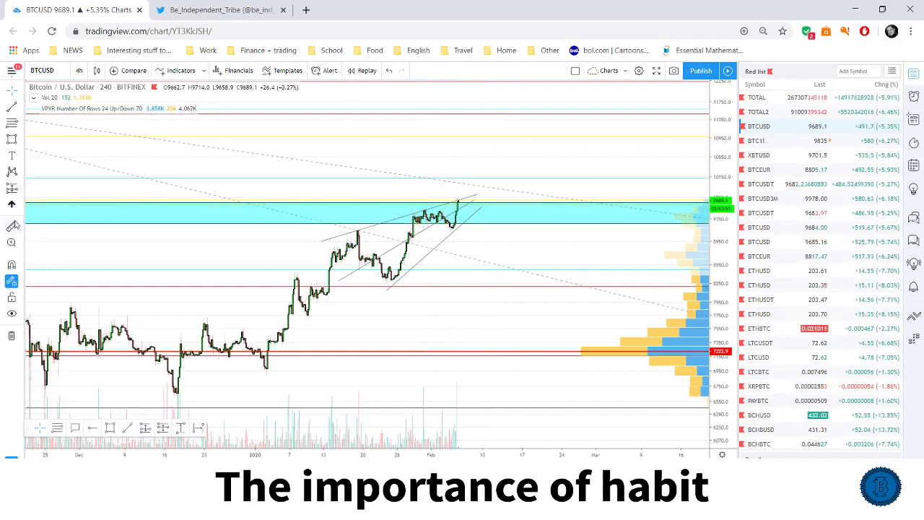
Brush two bearish price paths from the current candle, one falling to about 8500 and one spiking to the 0.5 level before dropping.
click(20, 156)
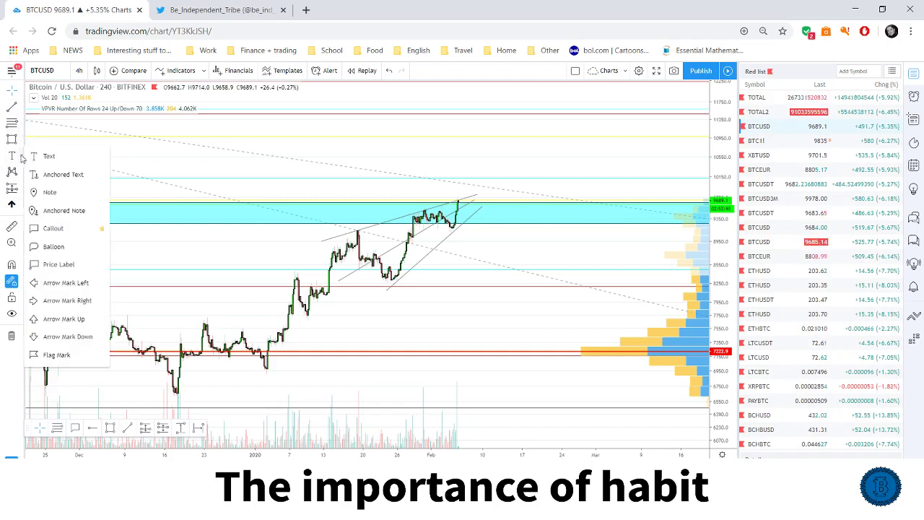
click(21, 143)
click(33, 143)
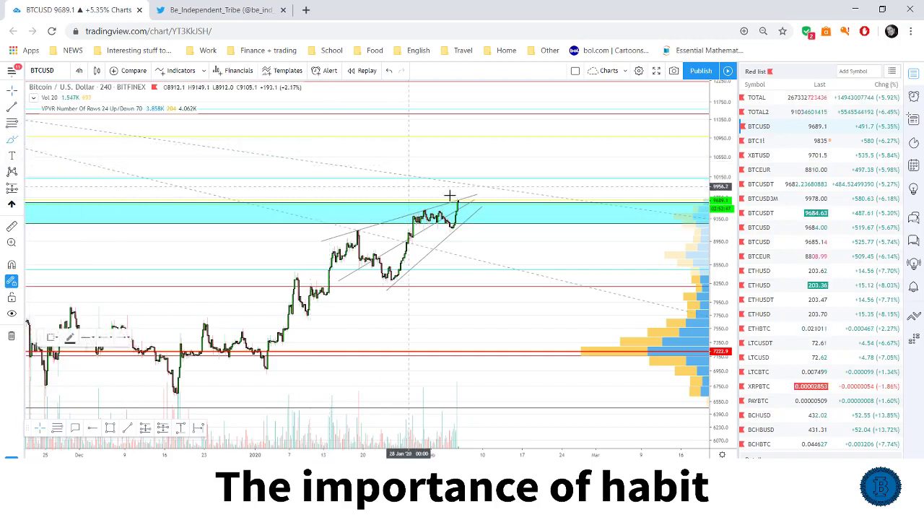
mouse_move(458, 199)
mouse_down()
mouse_move(465, 215)
mouse_move(479, 201)
mouse_move(489, 231)
mouse_move(503, 223)
mouse_move(515, 258)
mouse_move(535, 267)
mouse_up()
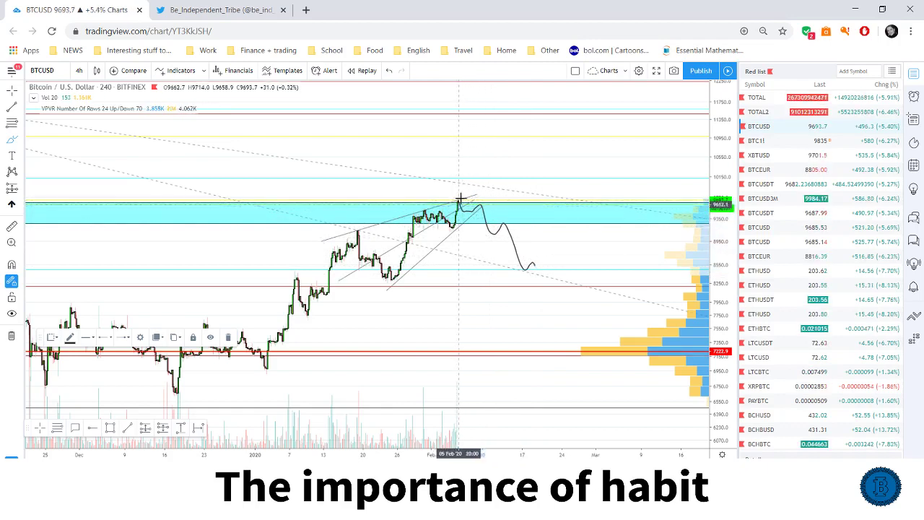
mouse_move(459, 201)
mouse_down()
mouse_move(462, 170)
mouse_move(515, 244)
mouse_up()
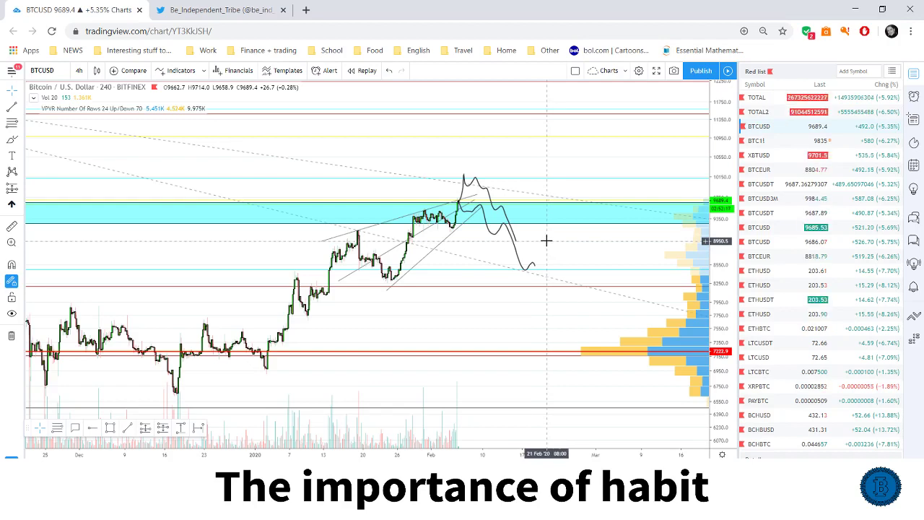
Check the brushed projections on the 1-day interval and return to the 4-hour interval.
scroll(546, 240, down, 4)
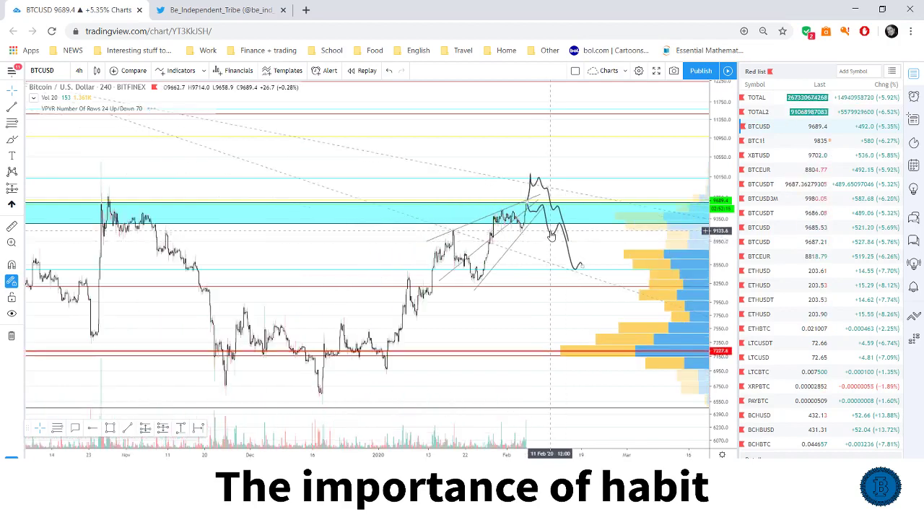
drag(546, 232, 384, 215)
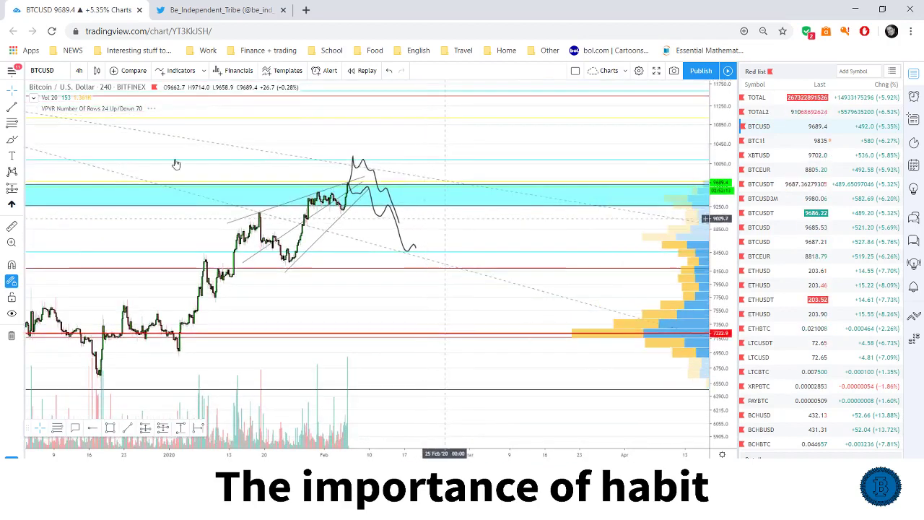
click(78, 70)
click(85, 324)
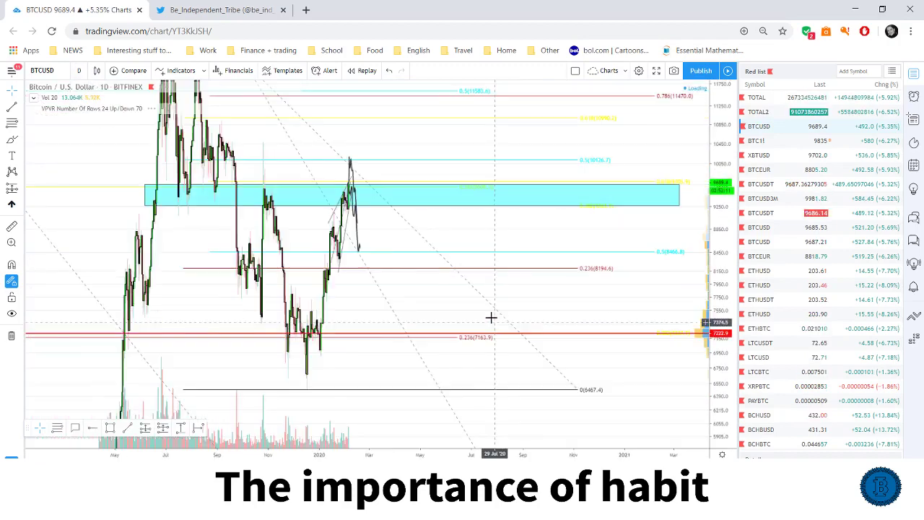
scroll(466, 233, up, 3)
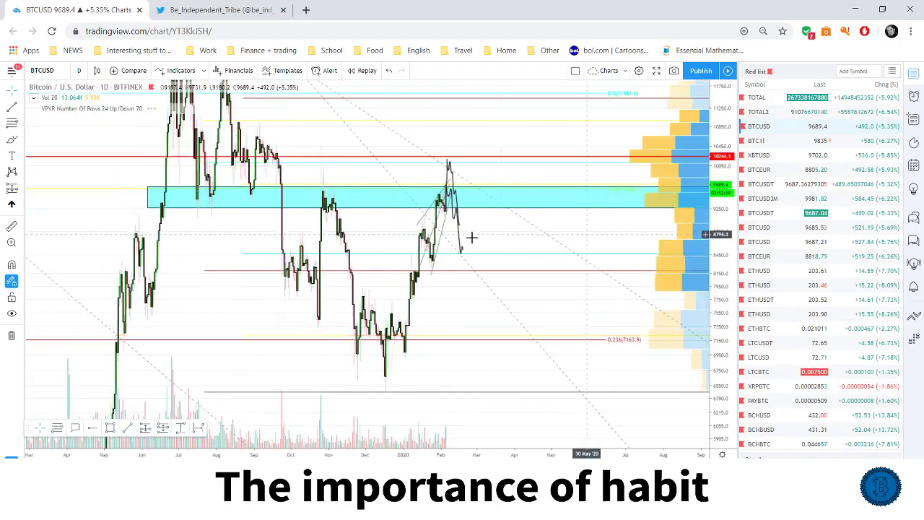
click(78, 70)
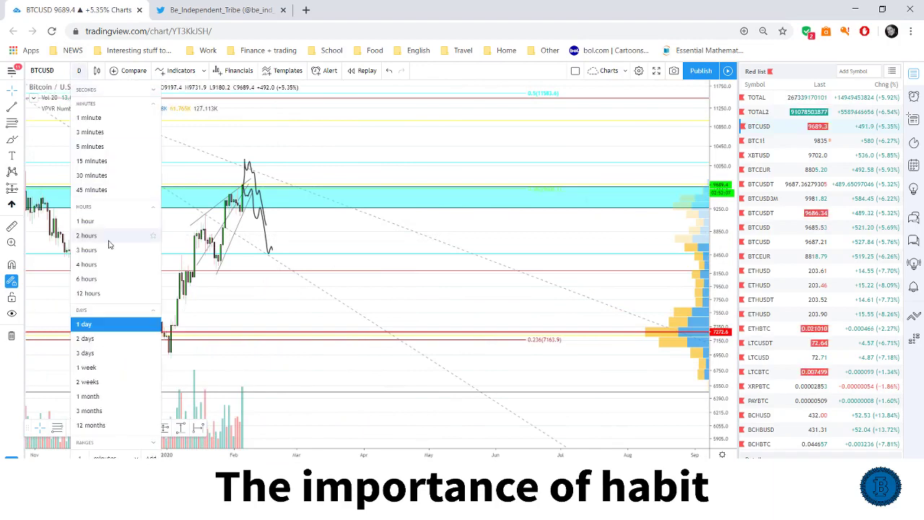
click(108, 262)
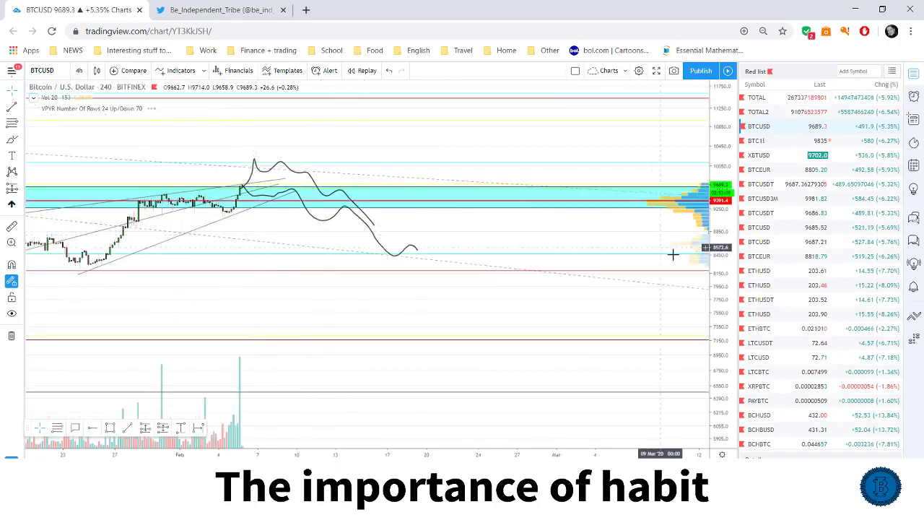
Brush a bullish price path rising to about 10900, pulling back to the lower zone's upper edge, and climbing beyond 11400.
scroll(553, 281, up, 5)
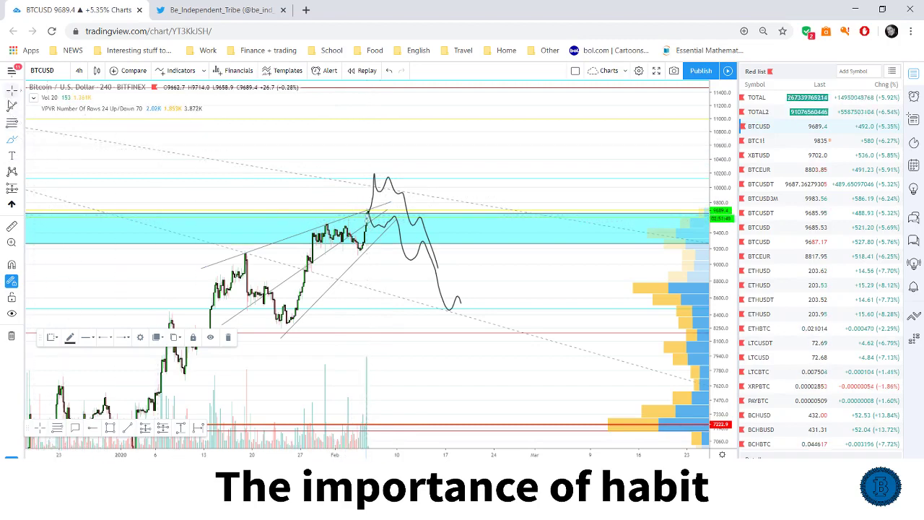
click(11, 140)
mouse_move(363, 208)
mouse_down()
mouse_move(398, 124)
mouse_move(439, 217)
mouse_move(470, 209)
mouse_move(507, 79)
mouse_up()
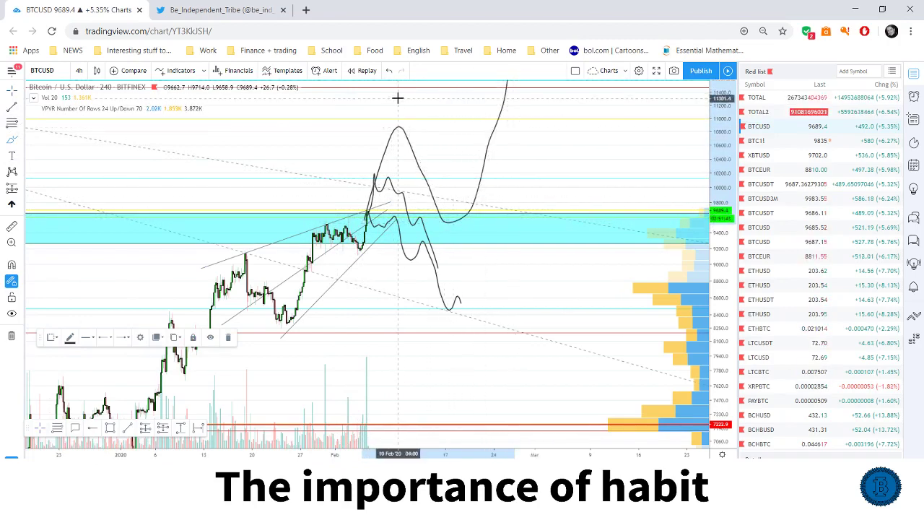
Set the chart interval to 1 day and compress the price scale to show both resistance zones.
click(79, 70)
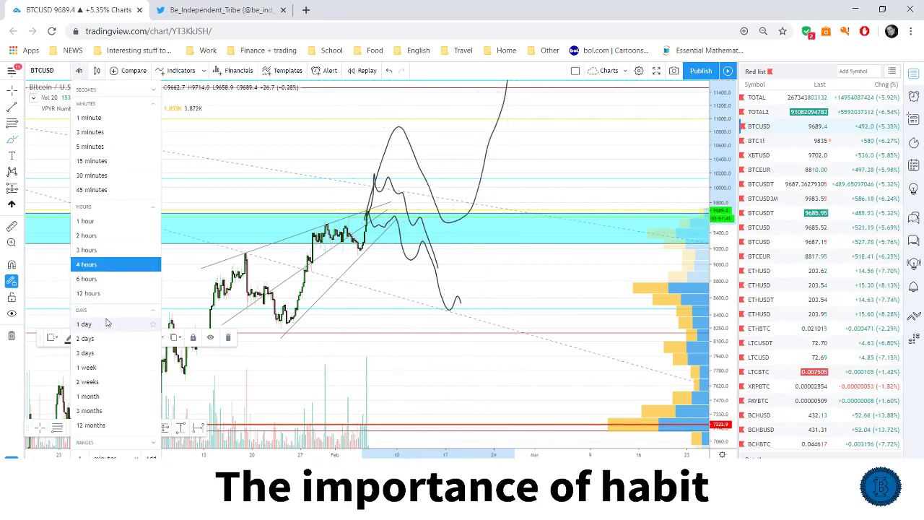
click(108, 325)
drag(713, 156, 606, 382)
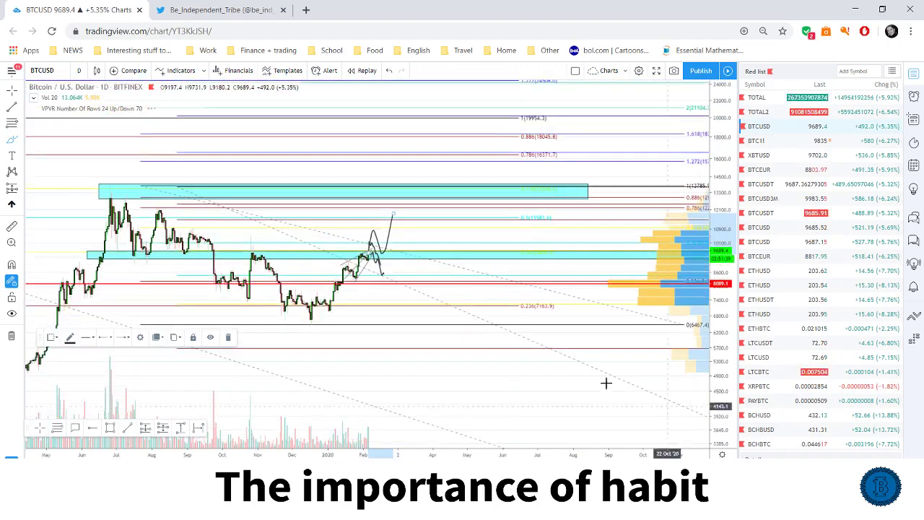
drag(393, 354, 455, 343)
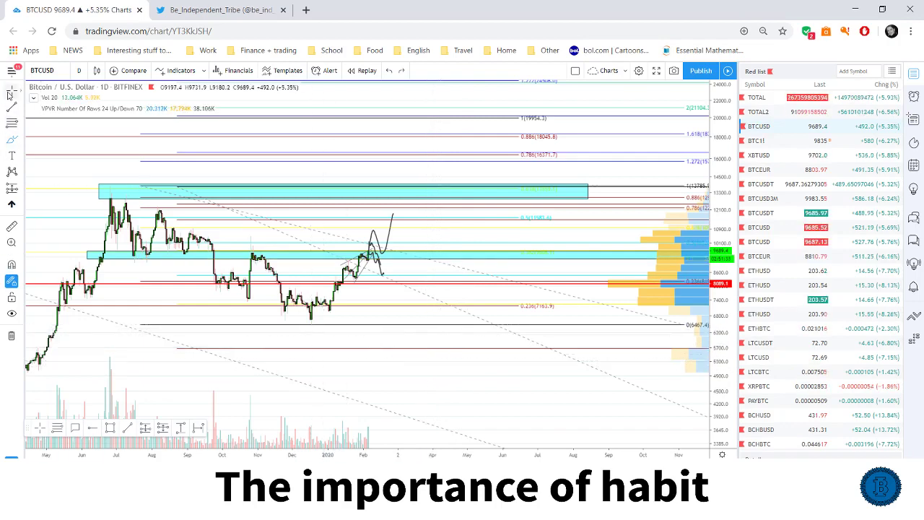
key(ctrl+z)
key(ctrl+z)
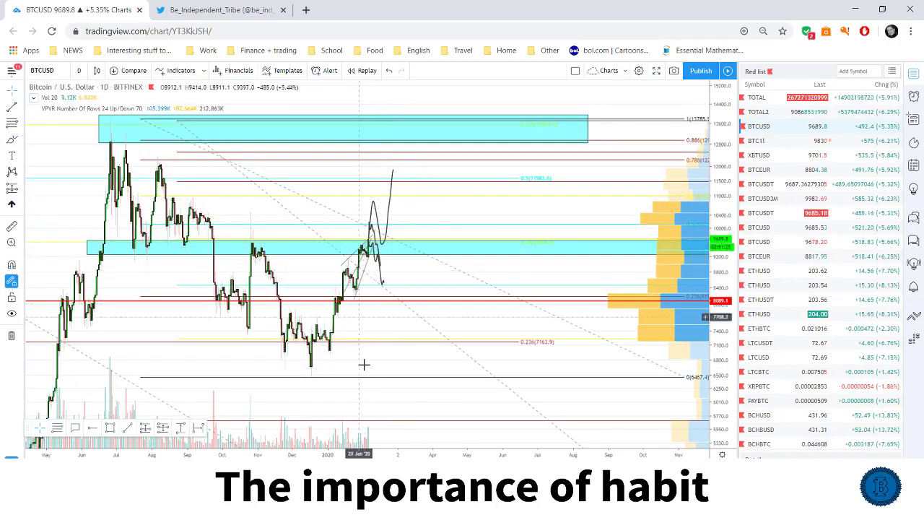
scroll(357, 379, down, 2)
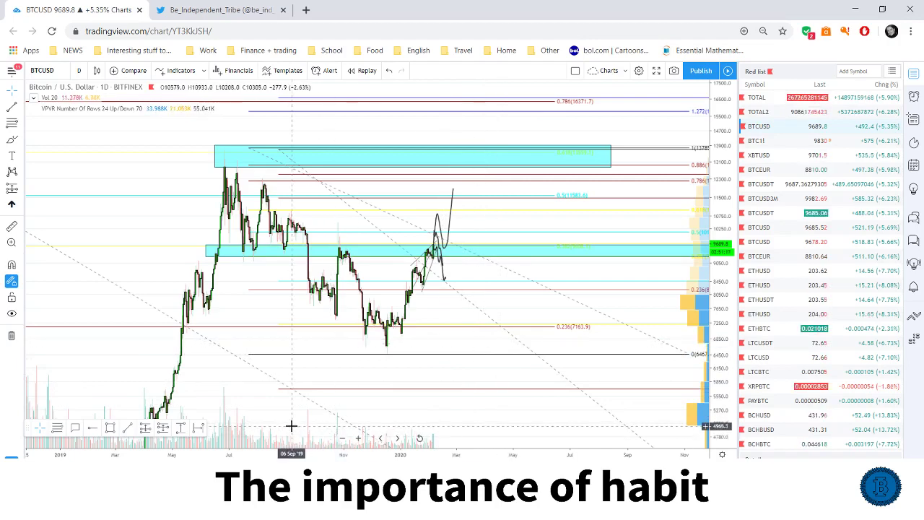
drag(291, 426, 311, 366)
scroll(311, 367, down, 1)
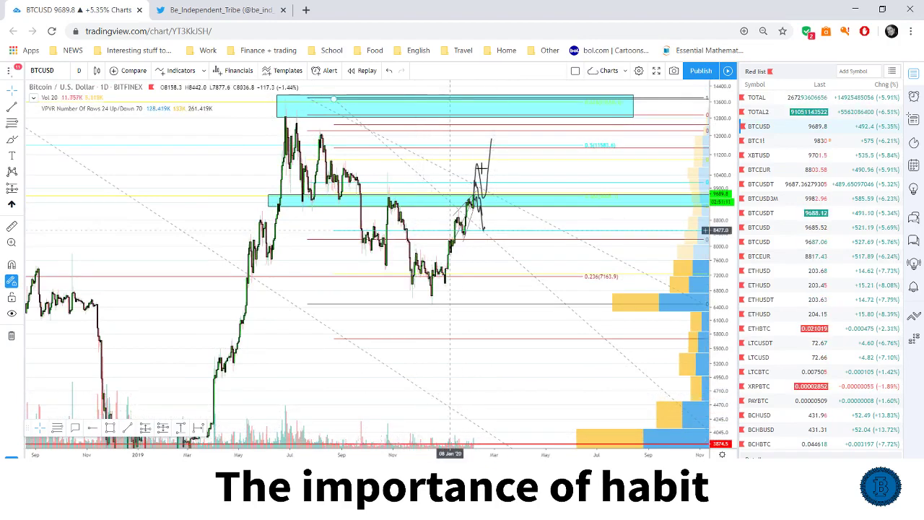
drag(458, 361, 243, 371)
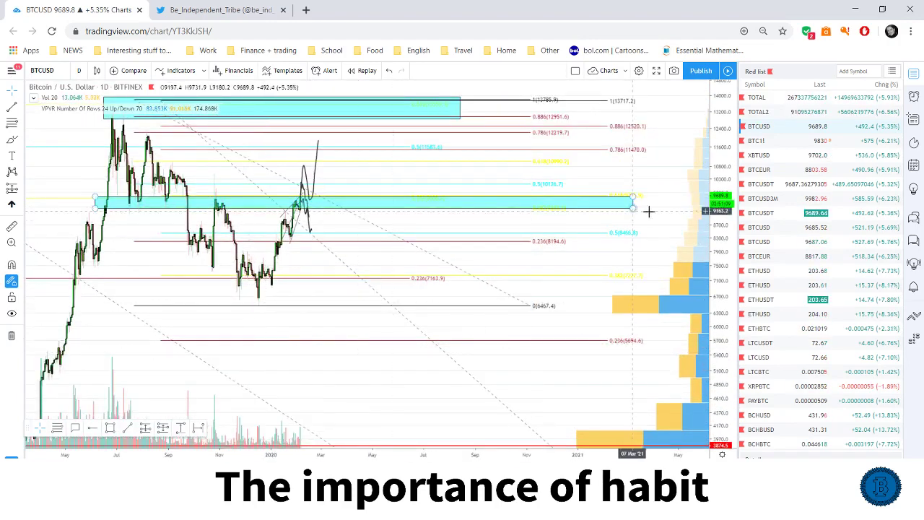
Place a horizontal ray from mid-May 2019 at about 9550 inside the lower resistance zone and colour it magenta.
click(90, 429)
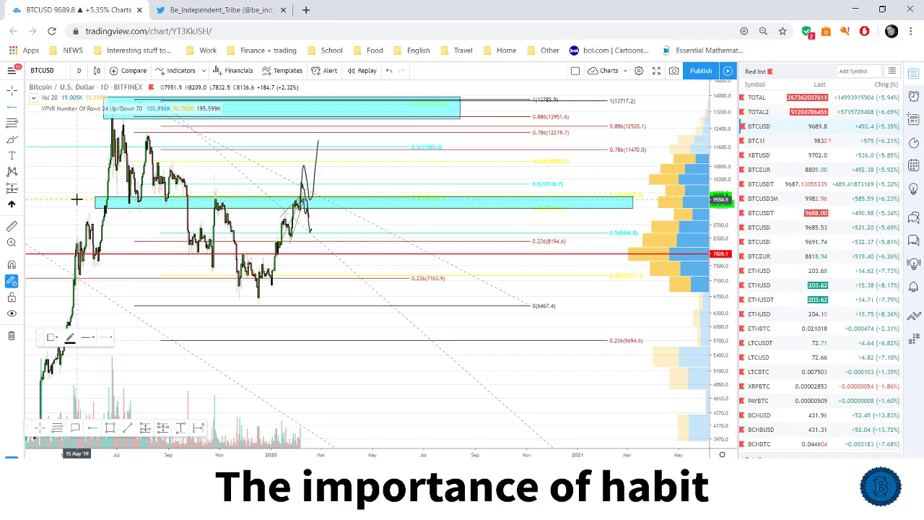
click(77, 199)
click(70, 337)
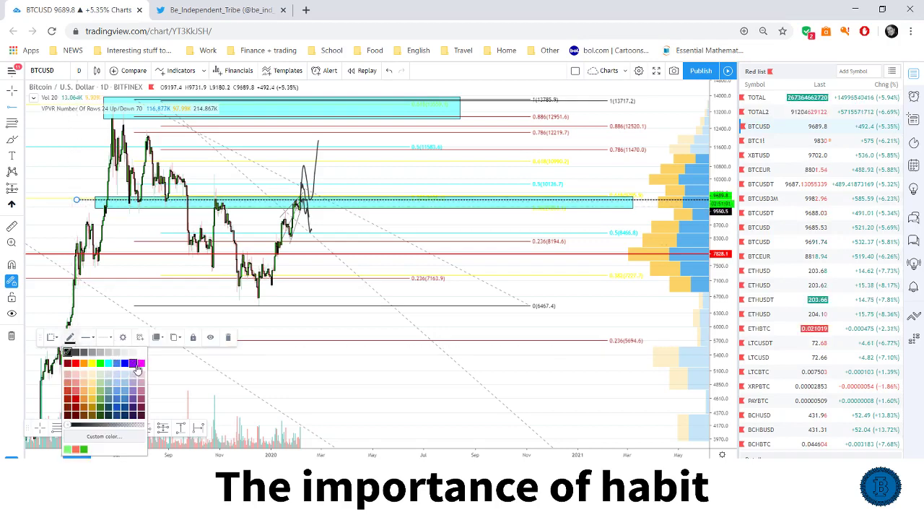
click(138, 364)
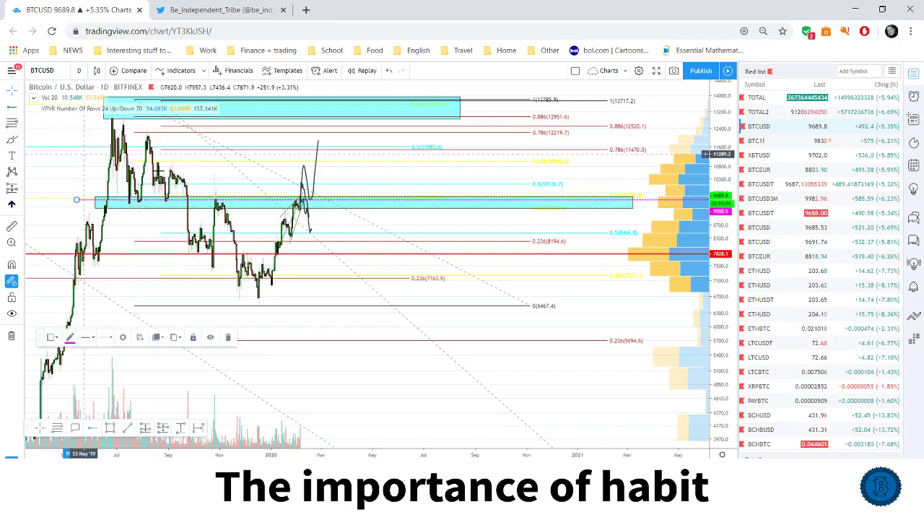
Set the chart interval to 2 days and show the price history back to the late-2017 peak.
drag(425, 221, 506, 244)
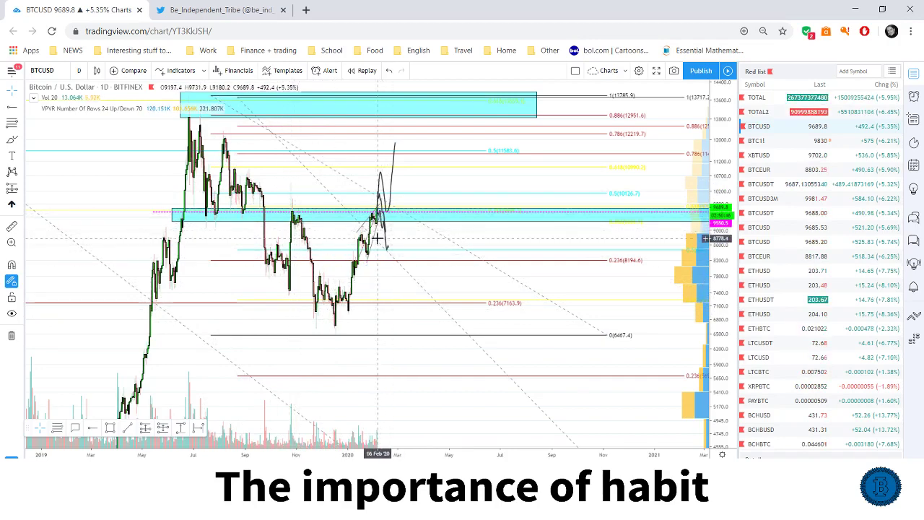
scroll(489, 284, down, 2)
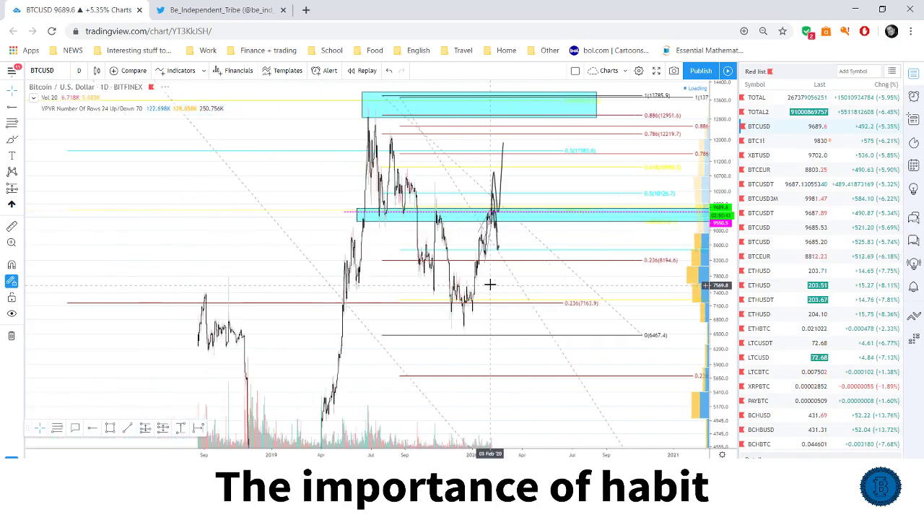
scroll(489, 284, down, 2)
drag(714, 148, 716, 231)
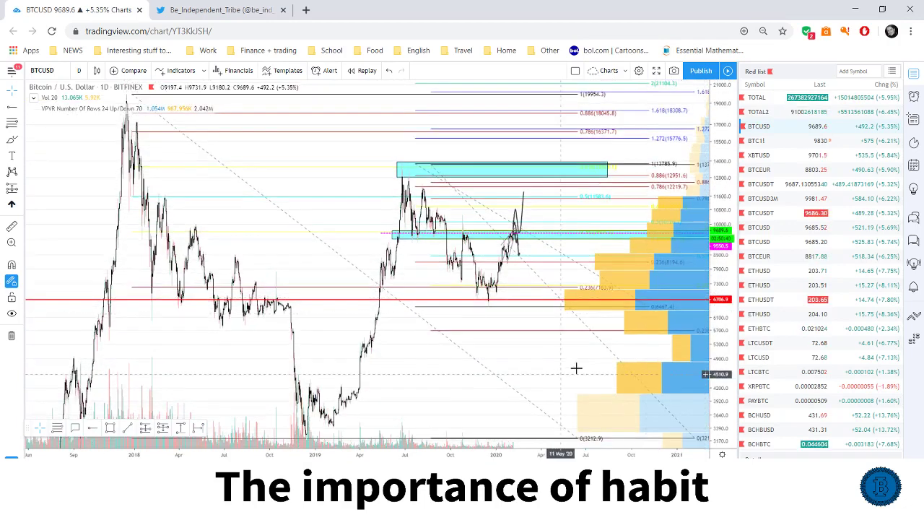
click(79, 70)
click(109, 338)
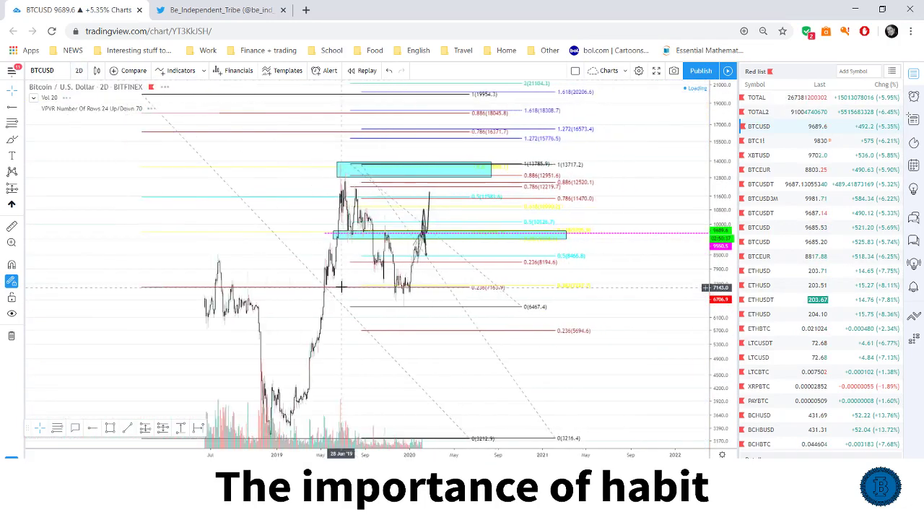
scroll(621, 181, up, 2)
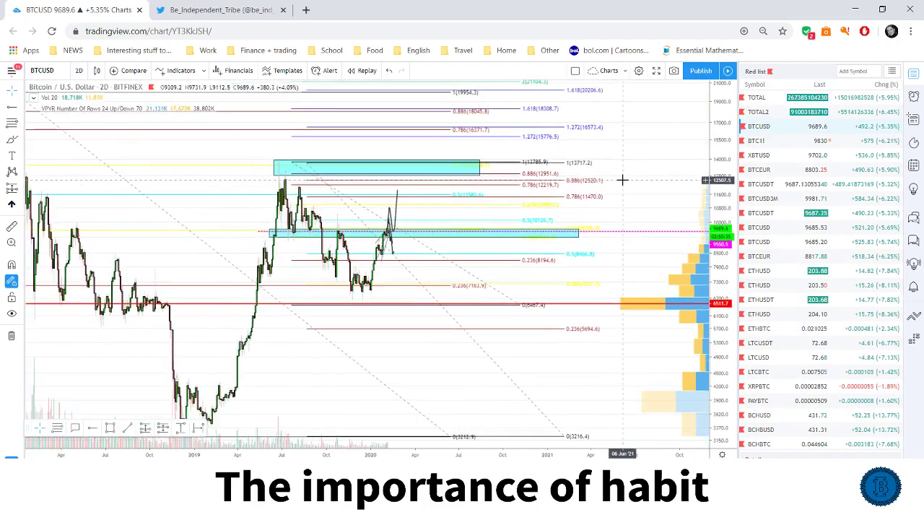
scroll(622, 180, down, 1)
scroll(624, 286, down, 1)
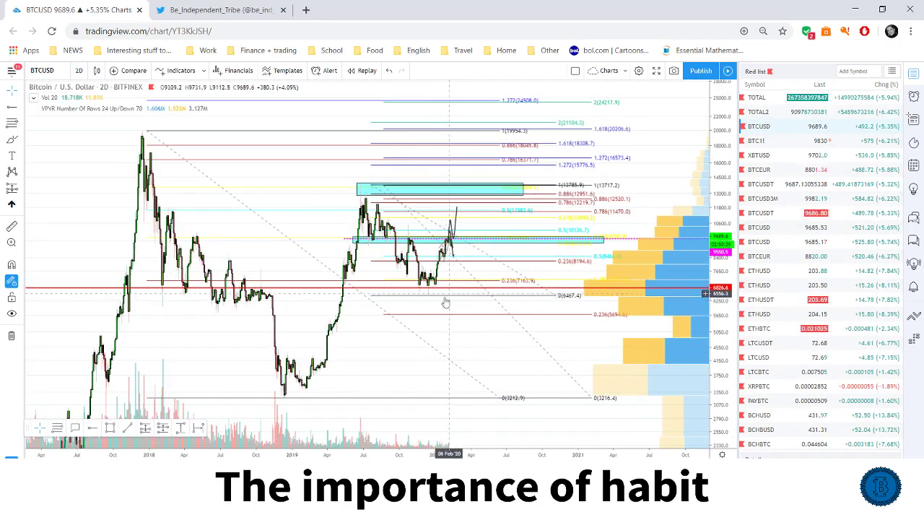
drag(426, 308, 404, 334)
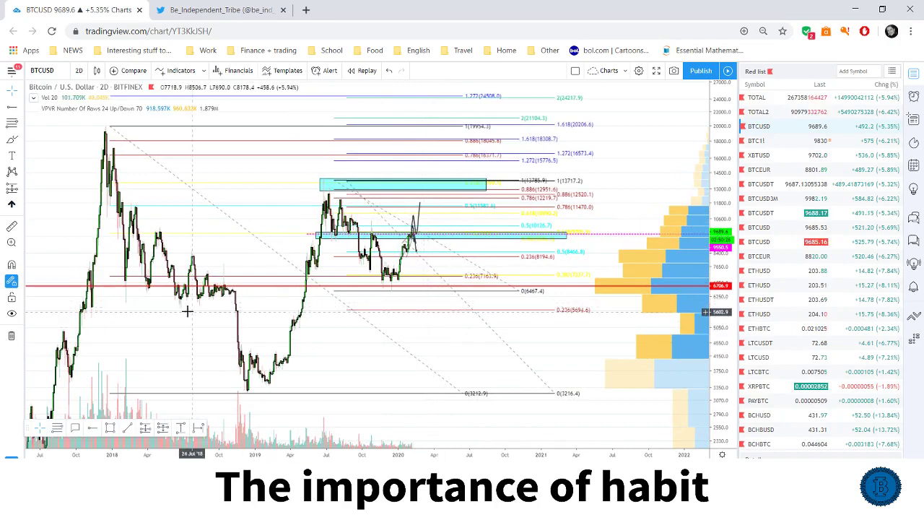
Place a horizontal ray from April 2018 at about 5778, below the 2018 consolidation lows, and colour it black.
click(93, 429)
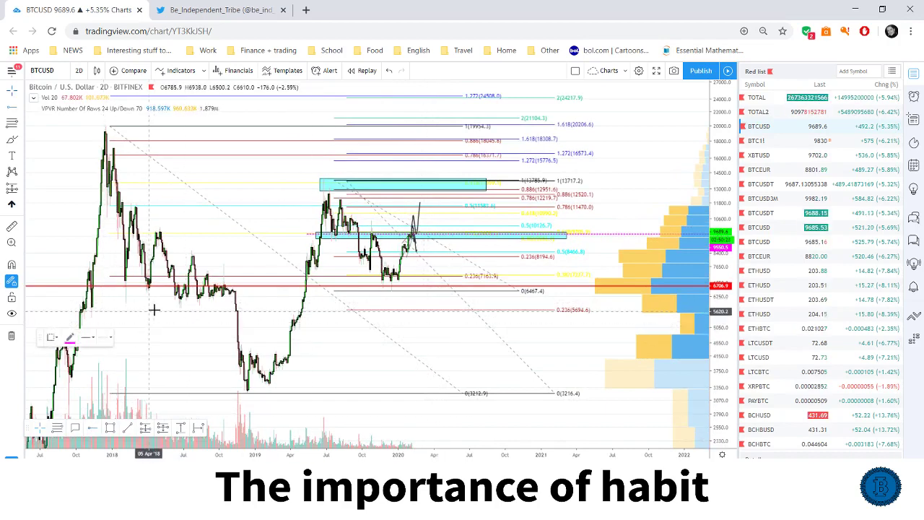
click(155, 307)
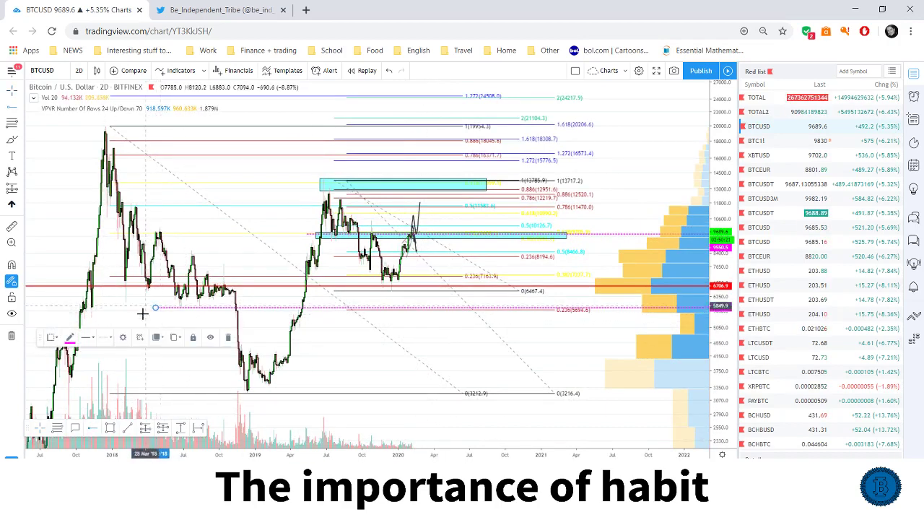
click(70, 337)
click(73, 354)
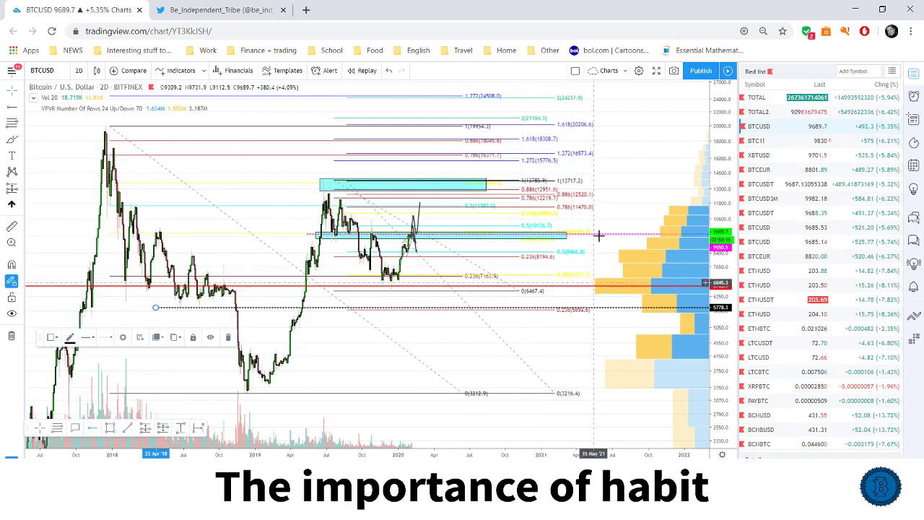
click(639, 189)
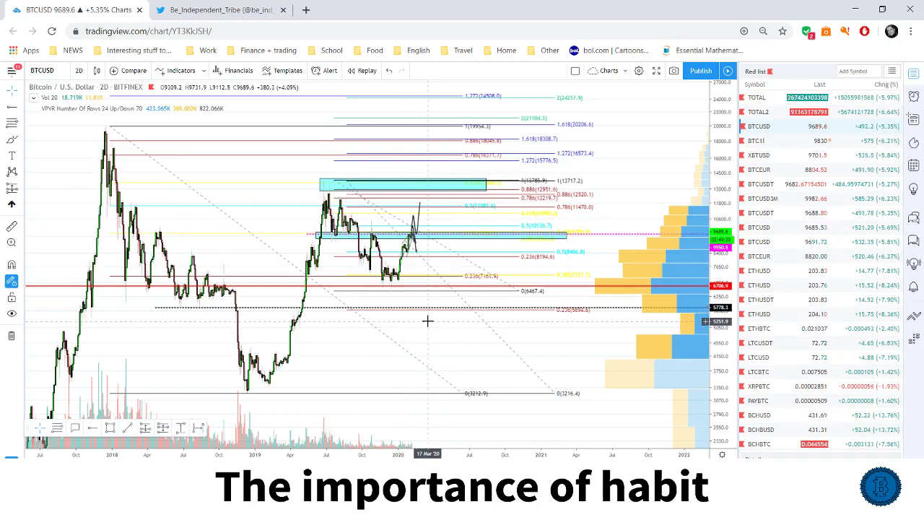
right_click(326, 306)
click(316, 330)
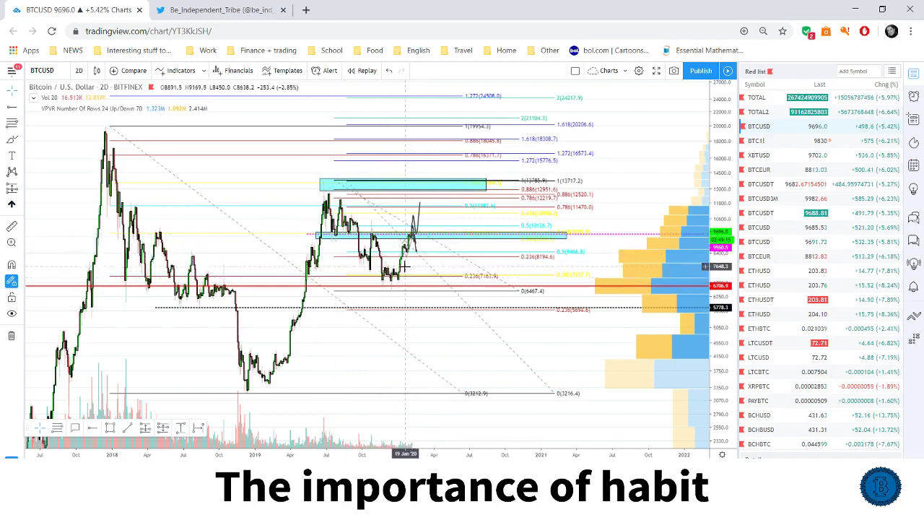
Return the chart interval to 4 hours and centre the view on the current candle, wedge and brushed projections.
click(79, 70)
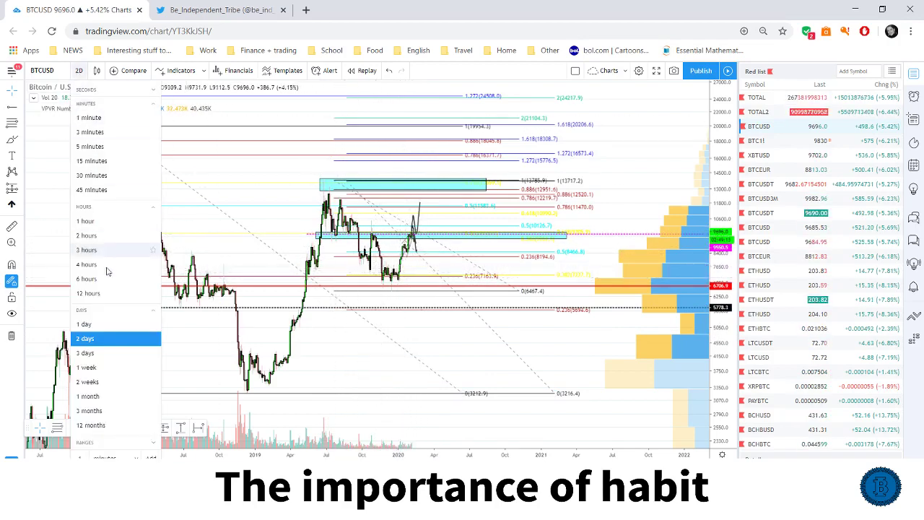
click(106, 266)
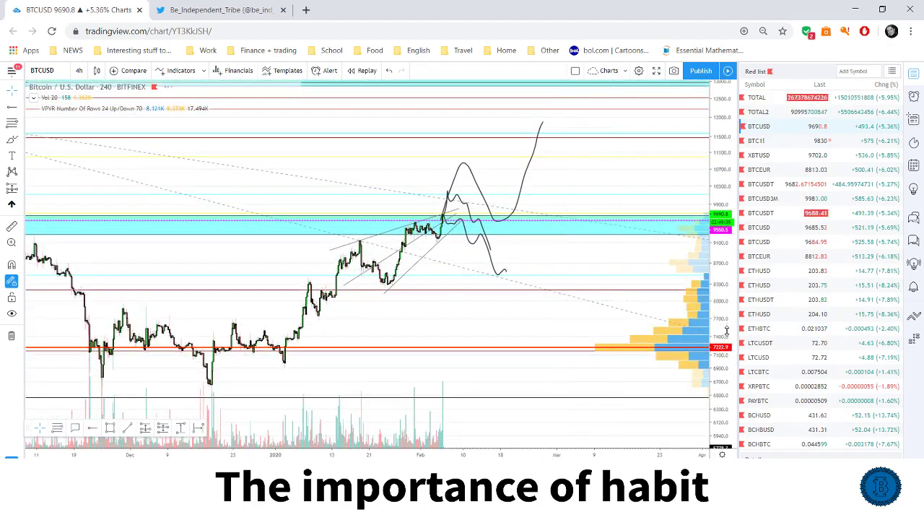
scroll(570, 271, up, 2)
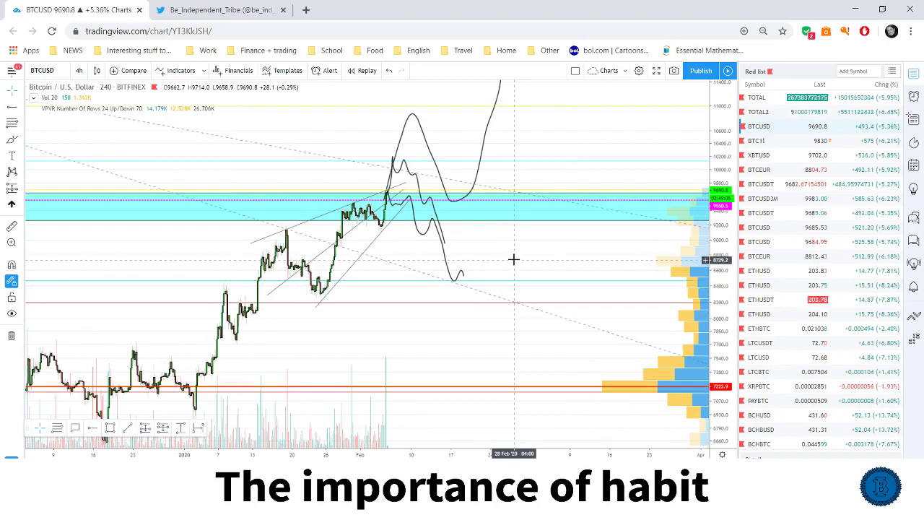
drag(509, 252, 539, 258)
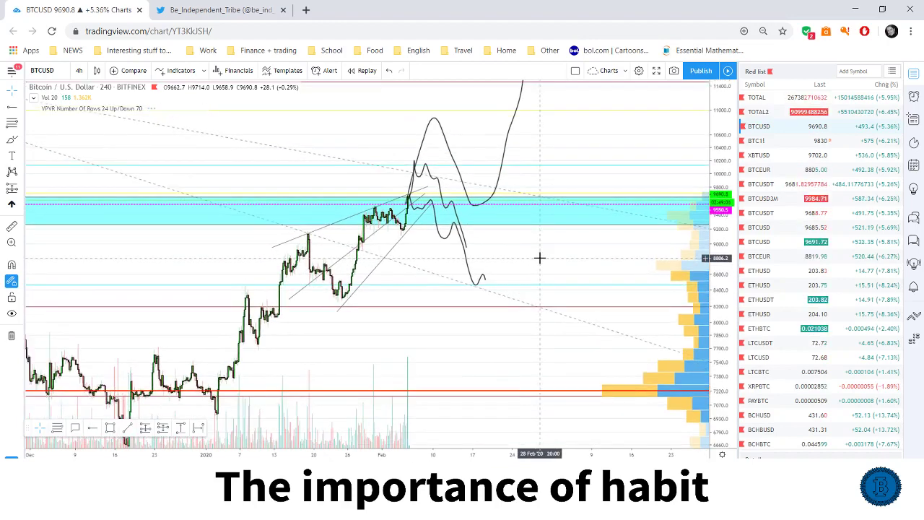